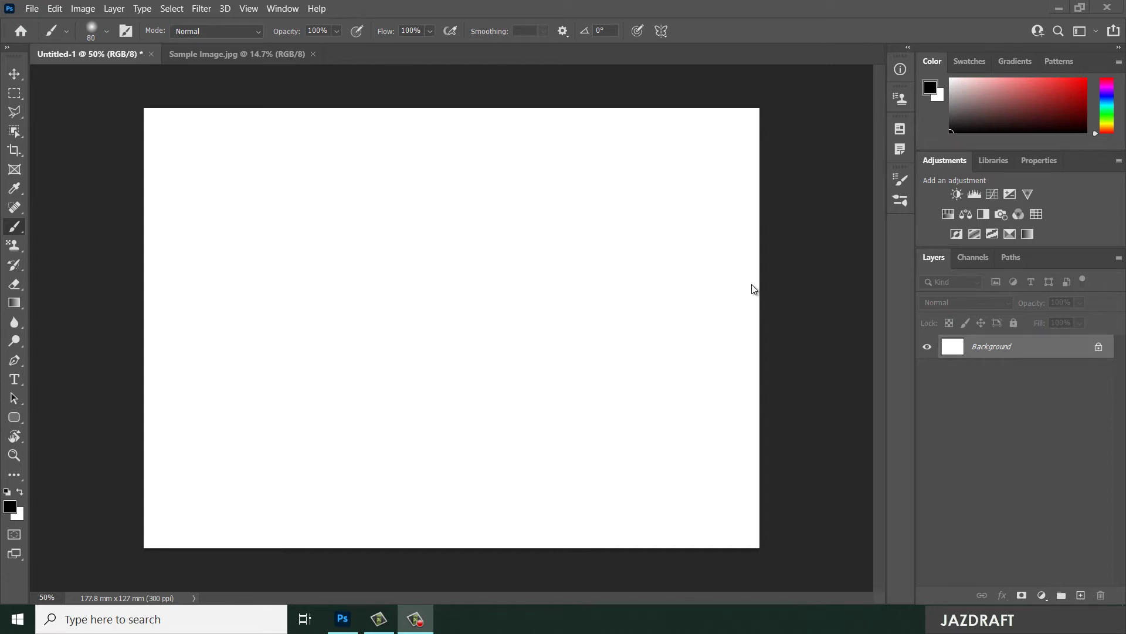
Step: Paint a black squiggle on Untitled-1, then brush it back to white with the History Brush
{"action": "left_click", "coordinate": [14, 227]}
{"action": "mouse_move", "coordinate": [306, 224]}
{"action": "left_mouse_down"}
{"action": "mouse_move", "coordinate": [417, 322]}
{"action": "mouse_move", "coordinate": [569, 334]}
{"action": "left_mouse_up"}
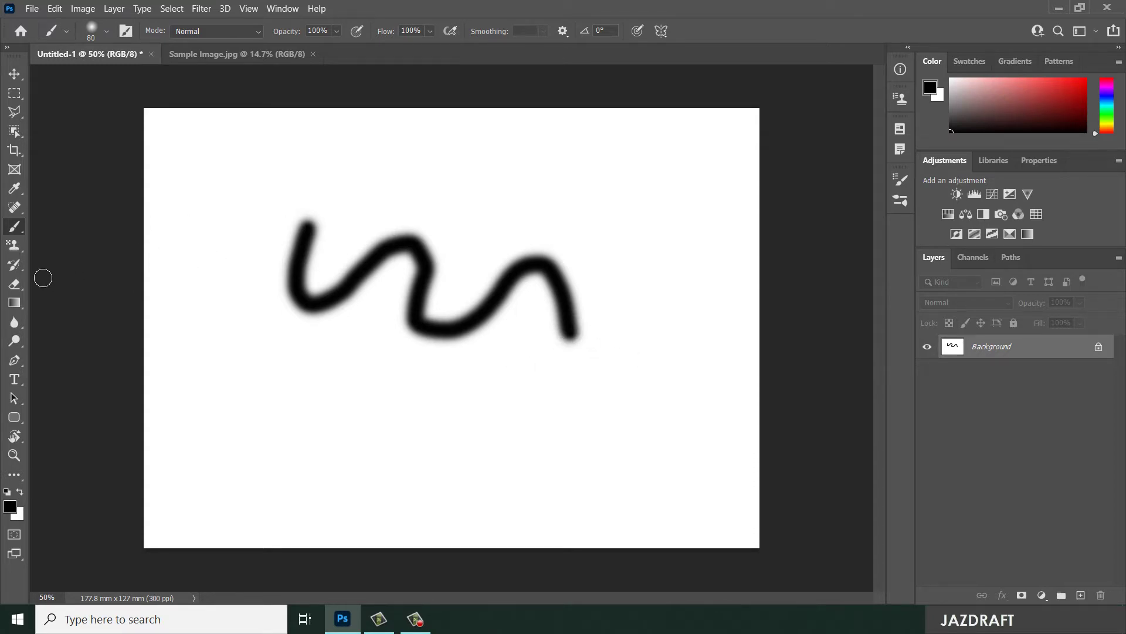
{"action": "left_click_drag", "start_coordinate": [15, 265], "coordinate": [107, 267]}
{"action": "mouse_move", "coordinate": [283, 250]}
{"action": "left_mouse_down"}
{"action": "mouse_move", "coordinate": [311, 225]}
{"action": "mouse_move", "coordinate": [292, 298]}
{"action": "mouse_move", "coordinate": [323, 200]}
{"action": "mouse_move", "coordinate": [300, 253]}
{"action": "mouse_move", "coordinate": [303, 293]}
{"action": "mouse_move", "coordinate": [364, 244]}
{"action": "mouse_move", "coordinate": [316, 308]}
{"action": "mouse_move", "coordinate": [351, 285]}
{"action": "mouse_move", "coordinate": [385, 236]}
{"action": "mouse_move", "coordinate": [423, 271]}
{"action": "mouse_move", "coordinate": [420, 231]}
{"action": "mouse_move", "coordinate": [311, 312]}
{"action": "mouse_move", "coordinate": [288, 257]}
{"action": "mouse_move", "coordinate": [288, 310]}
{"action": "mouse_move", "coordinate": [413, 258]}
{"action": "mouse_move", "coordinate": [437, 296]}
{"action": "mouse_move", "coordinate": [429, 286]}
{"action": "mouse_move", "coordinate": [404, 312]}
{"action": "mouse_move", "coordinate": [458, 314]}
{"action": "mouse_move", "coordinate": [434, 326]}
{"action": "mouse_move", "coordinate": [439, 339]}
{"action": "mouse_move", "coordinate": [456, 316]}
{"action": "mouse_move", "coordinate": [417, 315]}
{"action": "mouse_move", "coordinate": [411, 337]}
{"action": "mouse_move", "coordinate": [483, 320]}
{"action": "mouse_move", "coordinate": [498, 302]}
{"action": "mouse_move", "coordinate": [471, 315]}
{"action": "mouse_move", "coordinate": [522, 266]}
{"action": "mouse_move", "coordinate": [506, 316]}
{"action": "mouse_move", "coordinate": [543, 257]}
{"action": "mouse_move", "coordinate": [567, 302]}
{"action": "mouse_move", "coordinate": [566, 335]}
{"action": "mouse_move", "coordinate": [517, 250]}
{"action": "mouse_move", "coordinate": [561, 272]}
{"action": "mouse_move", "coordinate": [577, 337]}
{"action": "mouse_move", "coordinate": [549, 298]}
{"action": "left_mouse_up"}
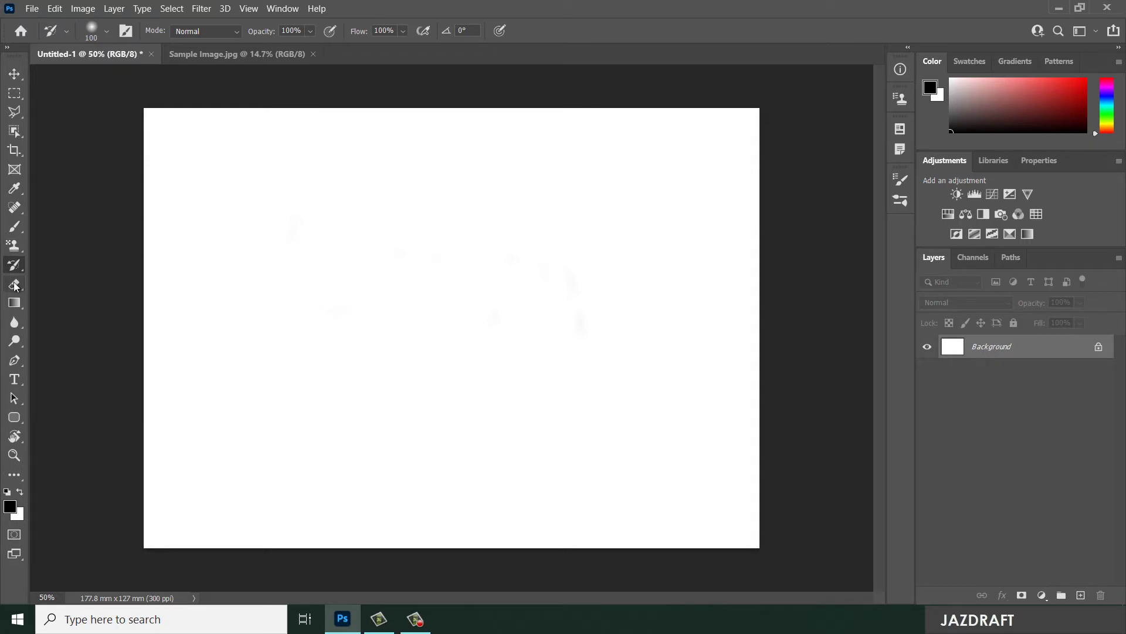
Step: Set the foreground colour to ff0000 and paint a red squiggle on the canvas
{"action": "left_click", "coordinate": [10, 507]}
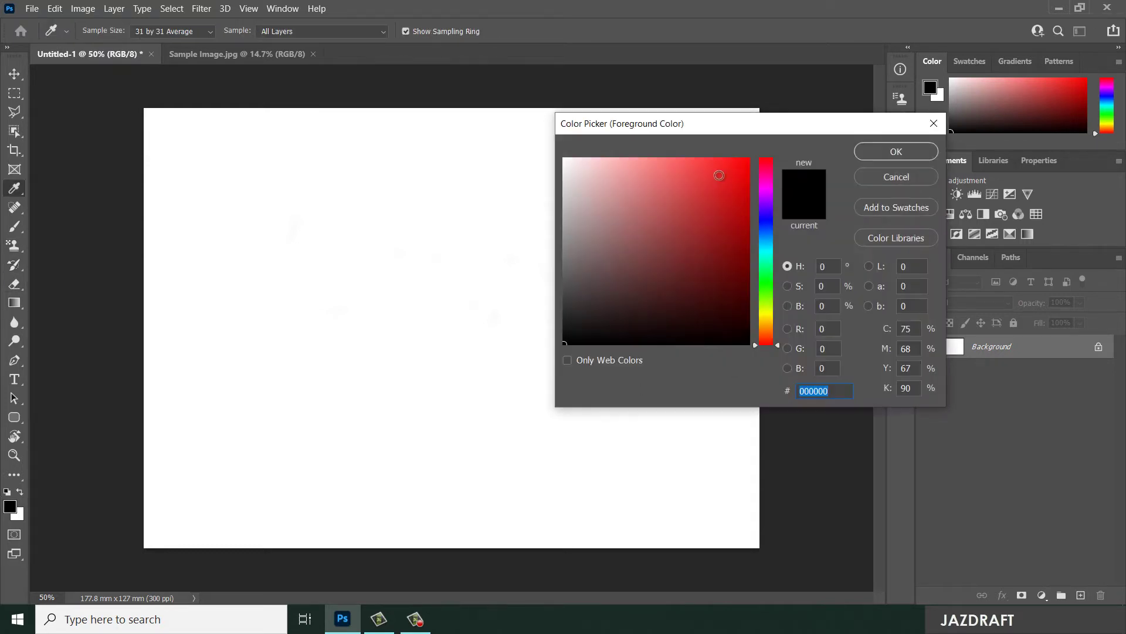
{"action": "type", "text": "ff0000"}
{"action": "left_click", "coordinate": [883, 154]}
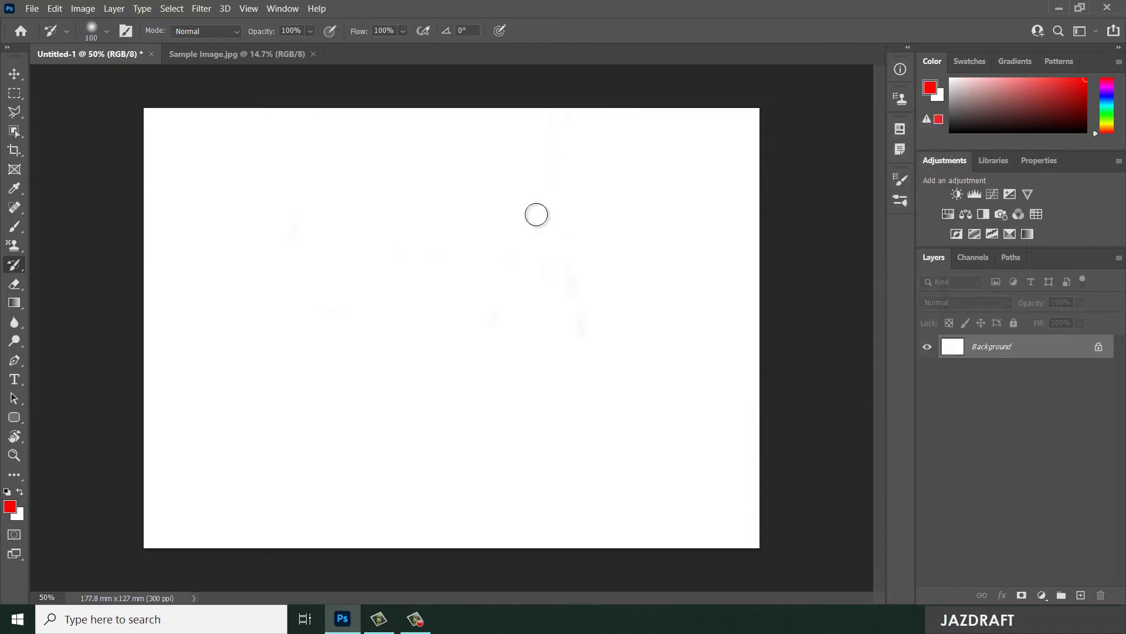
{"action": "left_click", "coordinate": [14, 229]}
{"action": "mouse_move", "coordinate": [356, 235]}
{"action": "left_mouse_down"}
{"action": "mouse_move", "coordinate": [427, 226]}
{"action": "mouse_move", "coordinate": [538, 309]}
{"action": "left_mouse_up"}
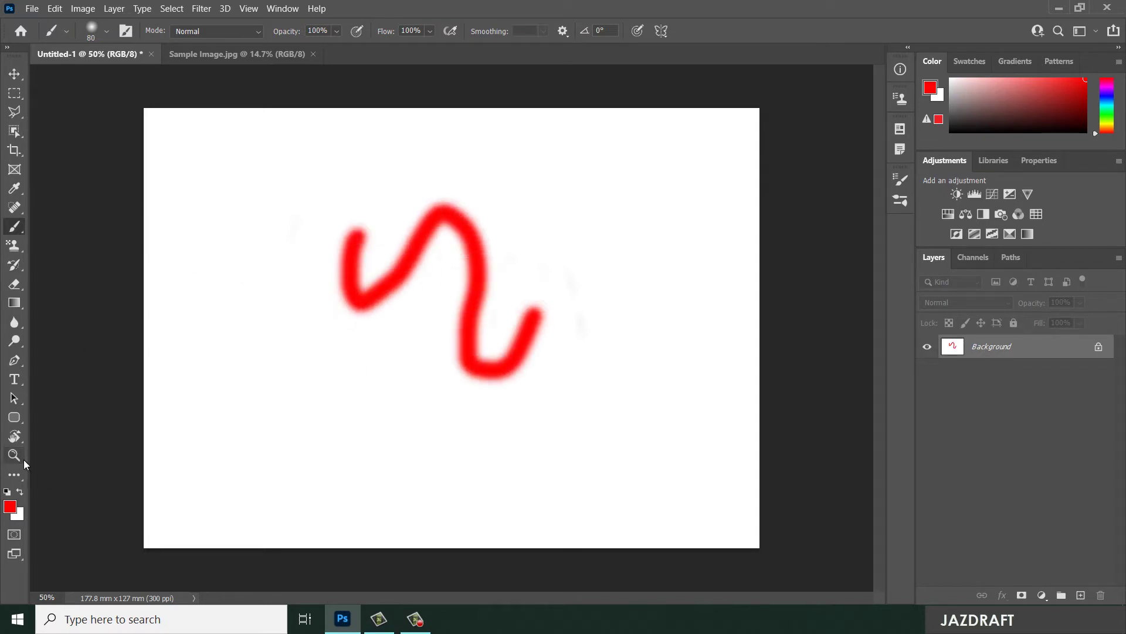
Step: Change the foreground to bright green 7eff00 and paint a wavy stroke below the red one
{"action": "left_click", "coordinate": [14, 508]}
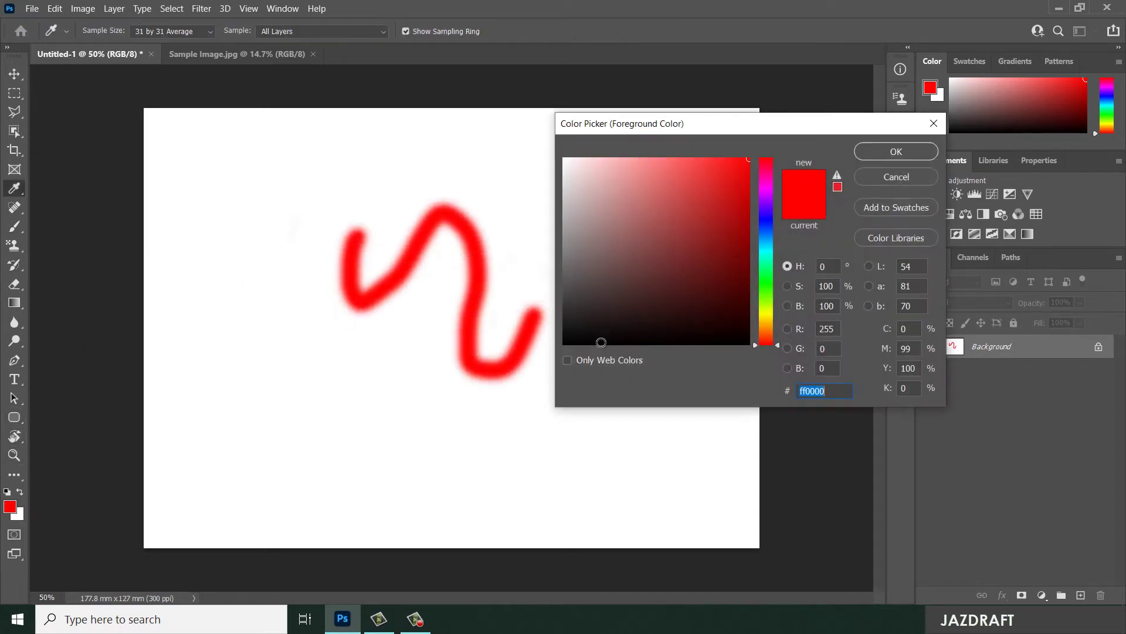
{"action": "left_click", "coordinate": [768, 298]}
{"action": "left_click", "coordinate": [704, 196]}
{"action": "left_click", "coordinate": [749, 158]}
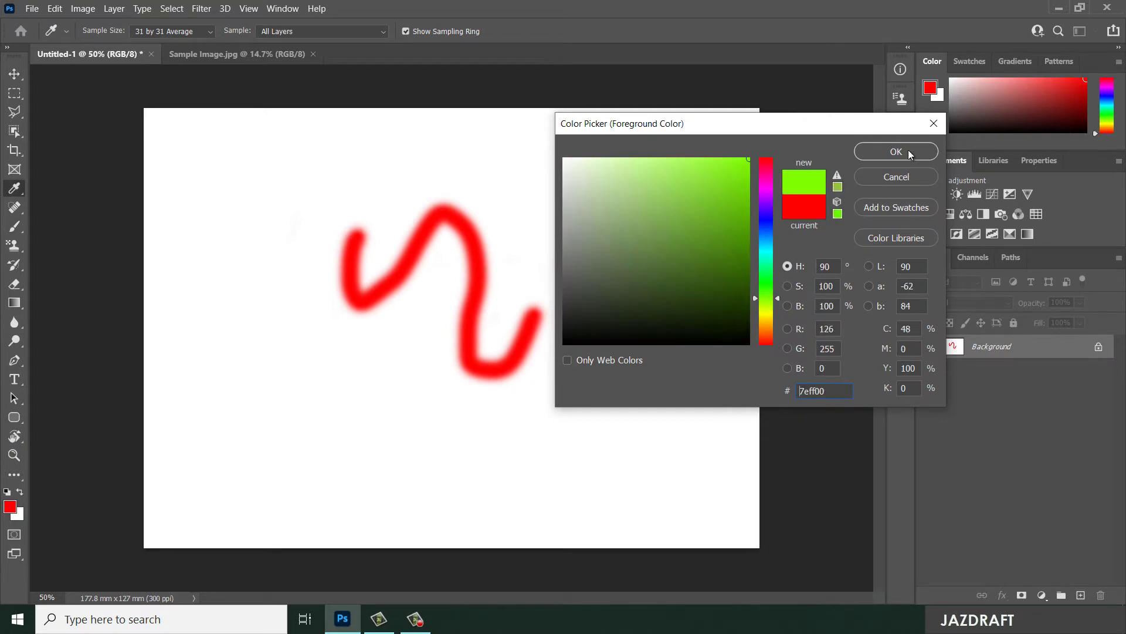
{"action": "left_click", "coordinate": [908, 151]}
{"action": "mouse_move", "coordinate": [317, 346]}
{"action": "left_mouse_down"}
{"action": "mouse_move", "coordinate": [395, 393]}
{"action": "mouse_move", "coordinate": [558, 427]}
{"action": "left_mouse_up"}
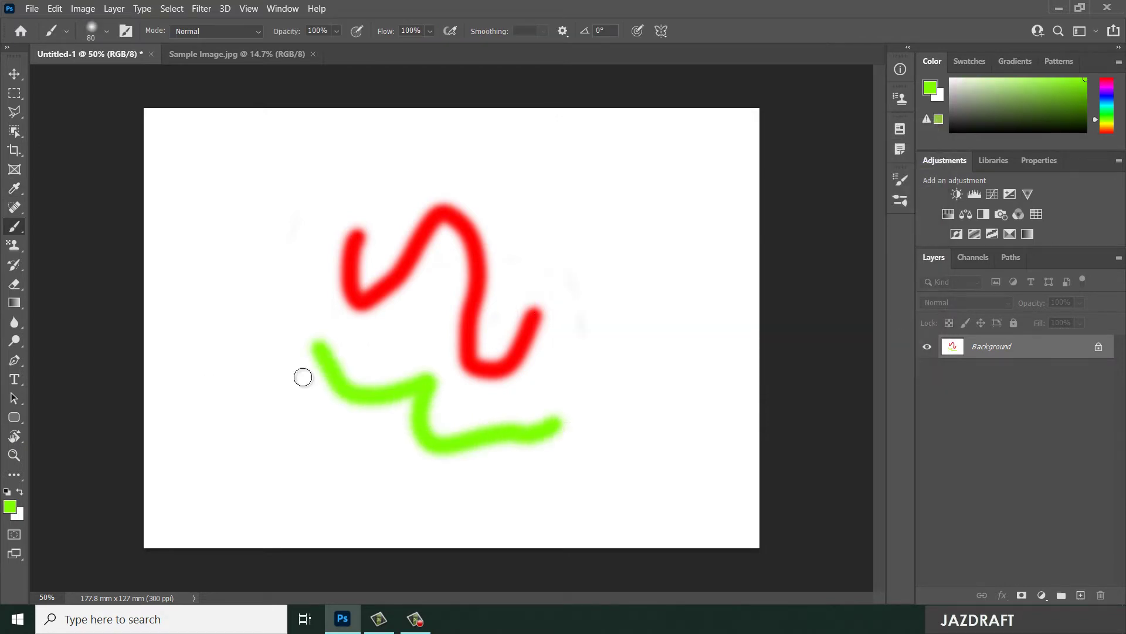
{"action": "left_click", "coordinate": [19, 273]}
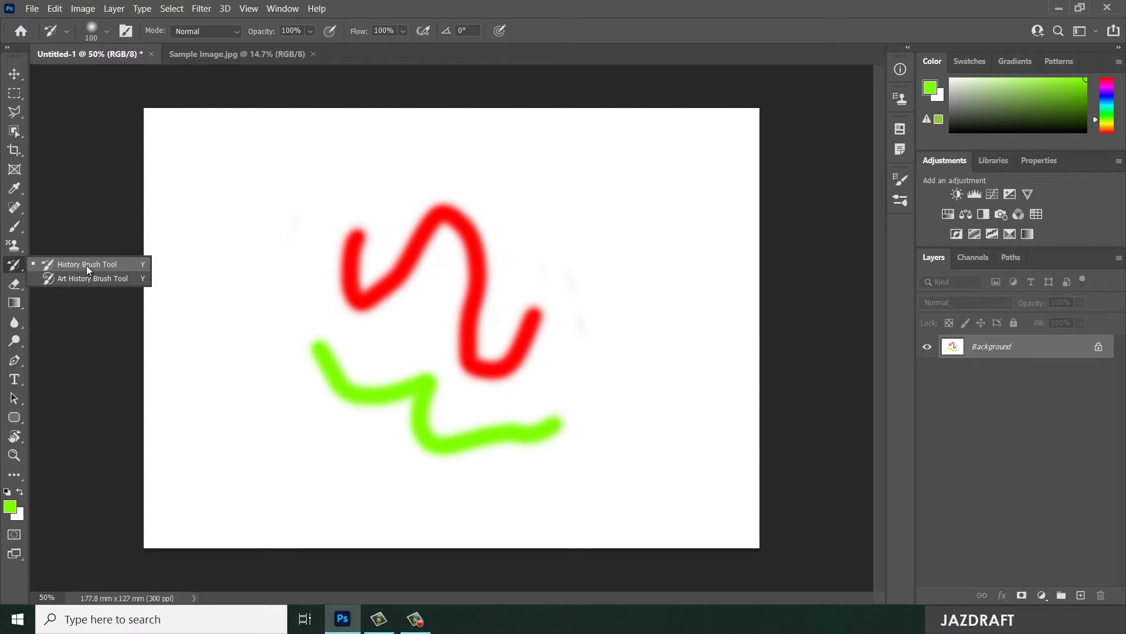
Step: Set the History Brush size to 228 px
{"action": "left_click", "coordinate": [86, 265]}
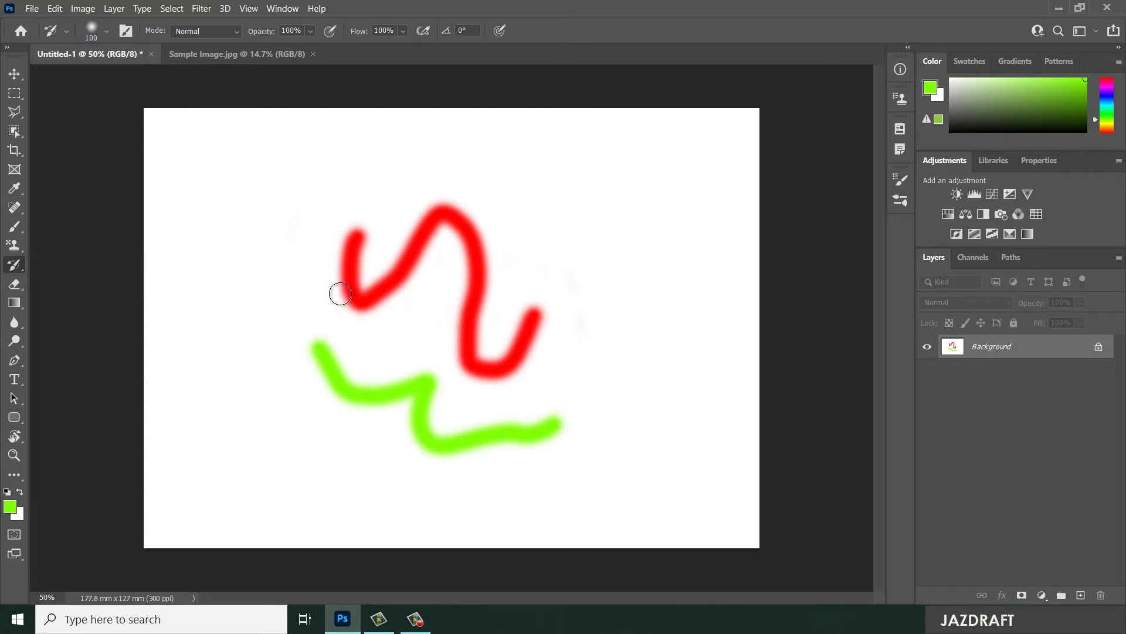
{"action": "key", "text": "bracketright"}
{"action": "key", "text": "bracketright"}
{"action": "key", "text": "bracketright"}
{"action": "right_click", "coordinate": [295, 198]}
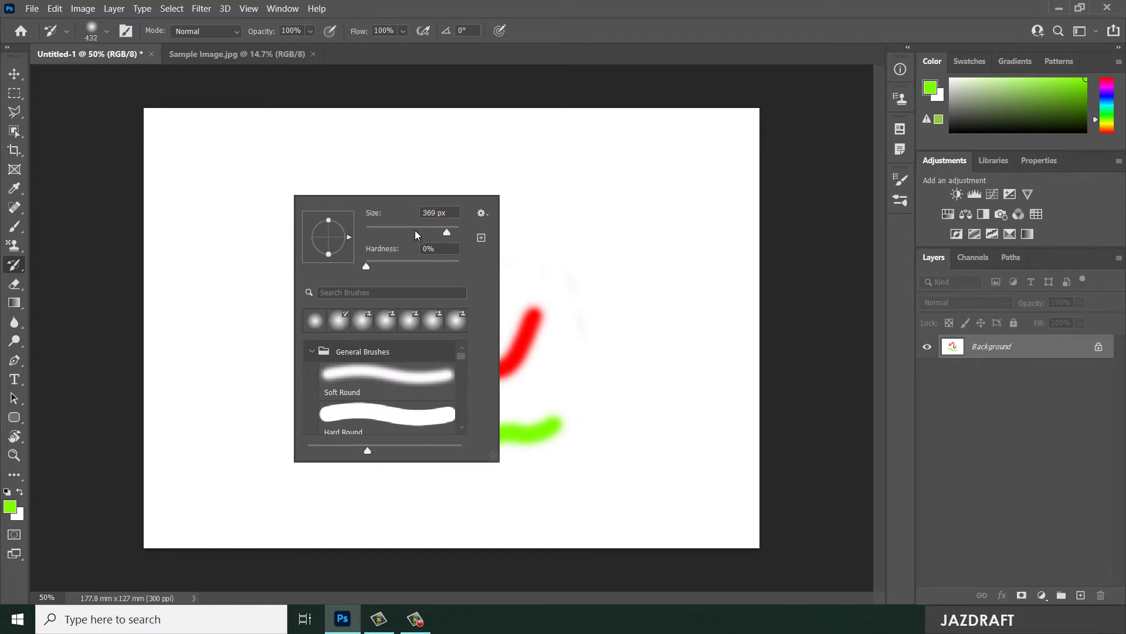
{"action": "key", "text": "Return"}
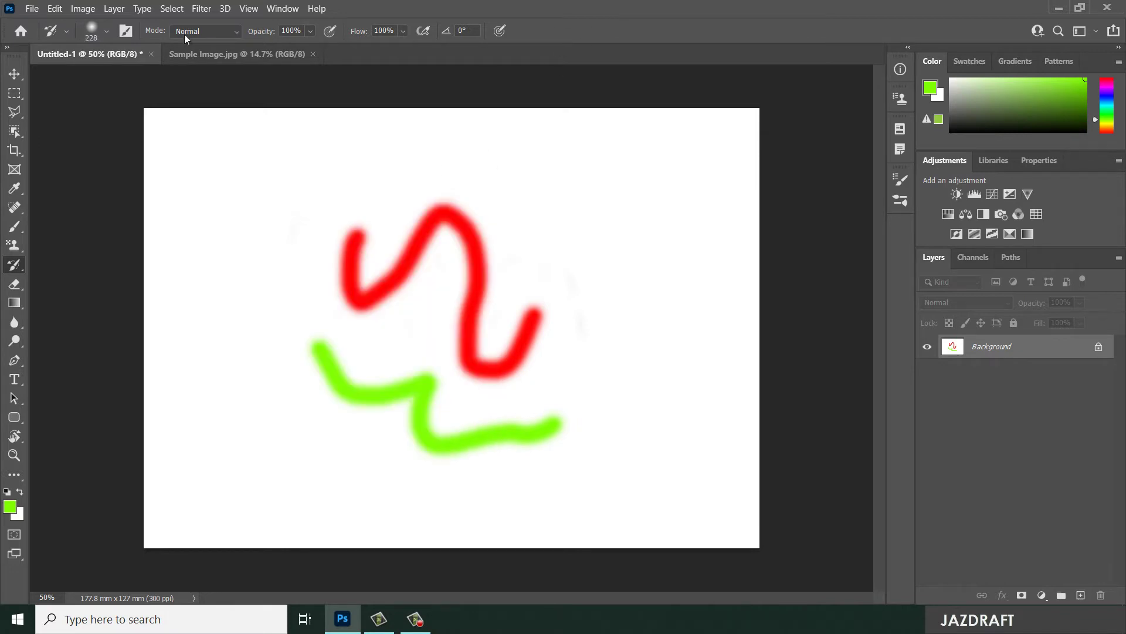
{"action": "left_click", "coordinate": [108, 30]}
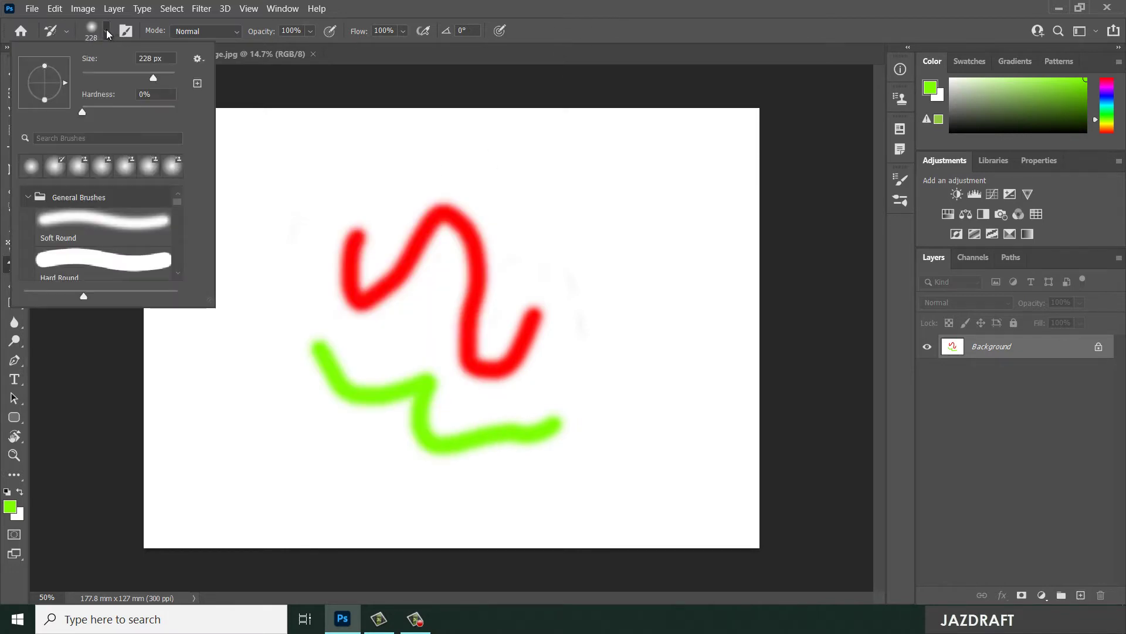
{"action": "left_click", "coordinate": [107, 32]}
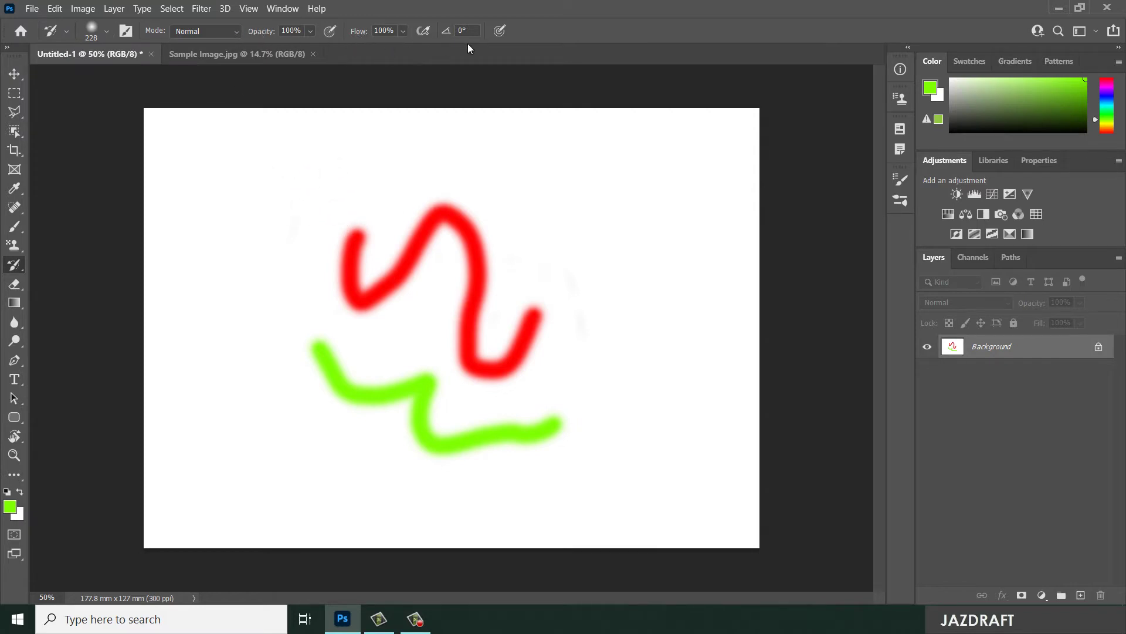
Step: Keep Normal blend mode and paint over the red and green strokes to restore white
{"action": "left_click", "coordinate": [238, 33]}
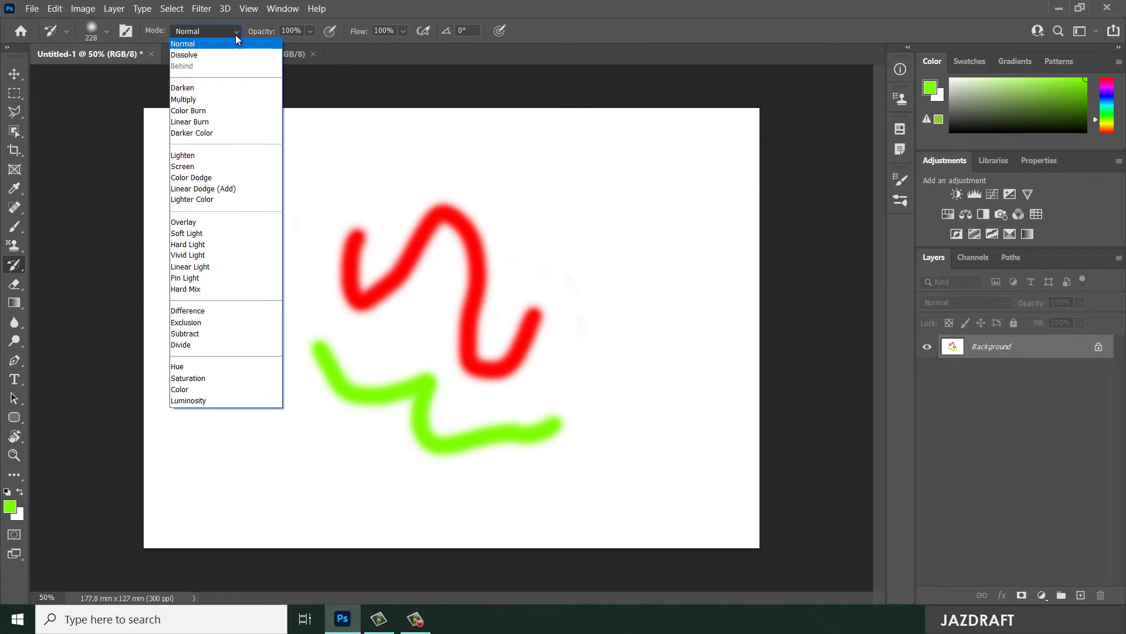
{"action": "left_click", "coordinate": [234, 34]}
{"action": "mouse_move", "coordinate": [377, 280]}
{"action": "left_mouse_down"}
{"action": "mouse_move", "coordinate": [360, 243]}
{"action": "mouse_move", "coordinate": [375, 236]}
{"action": "mouse_move", "coordinate": [358, 239]}
{"action": "mouse_move", "coordinate": [379, 296]}
{"action": "mouse_move", "coordinate": [468, 197]}
{"action": "mouse_move", "coordinate": [420, 214]}
{"action": "mouse_move", "coordinate": [420, 254]}
{"action": "mouse_move", "coordinate": [465, 278]}
{"action": "mouse_move", "coordinate": [472, 397]}
{"action": "mouse_move", "coordinate": [532, 359]}
{"action": "mouse_move", "coordinate": [491, 254]}
{"action": "mouse_move", "coordinate": [556, 433]}
{"action": "mouse_move", "coordinate": [430, 450]}
{"action": "mouse_move", "coordinate": [436, 399]}
{"action": "mouse_move", "coordinate": [373, 407]}
{"action": "mouse_move", "coordinate": [314, 351]}
{"action": "mouse_move", "coordinate": [431, 444]}
{"action": "mouse_move", "coordinate": [563, 450]}
{"action": "left_mouse_up"}
{"action": "mouse_move", "coordinate": [389, 337]}
{"action": "left_mouse_down"}
{"action": "mouse_move", "coordinate": [363, 297]}
{"action": "mouse_move", "coordinate": [313, 418]}
{"action": "mouse_move", "coordinate": [286, 421]}
{"action": "mouse_move", "coordinate": [214, 386]}
{"action": "mouse_move", "coordinate": [212, 335]}
{"action": "mouse_move", "coordinate": [289, 291]}
{"action": "mouse_move", "coordinate": [275, 173]}
{"action": "left_mouse_up"}
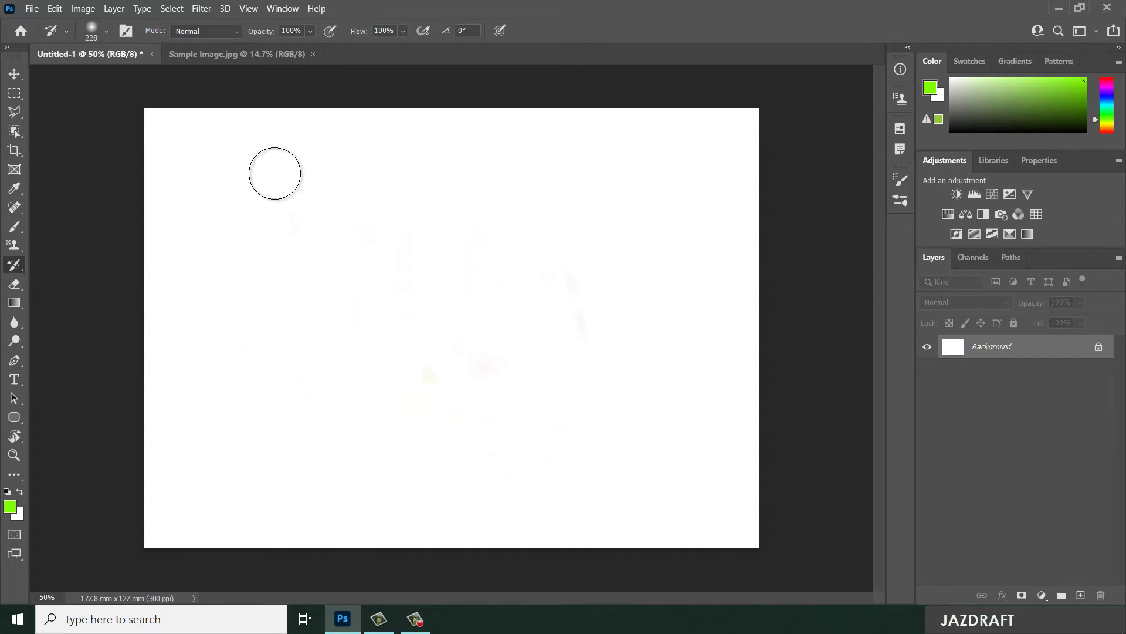
Step: Switch to Sample Image.jpg, select the Move tool and zoom the portrait to 33.3%
{"action": "left_click", "coordinate": [238, 54]}
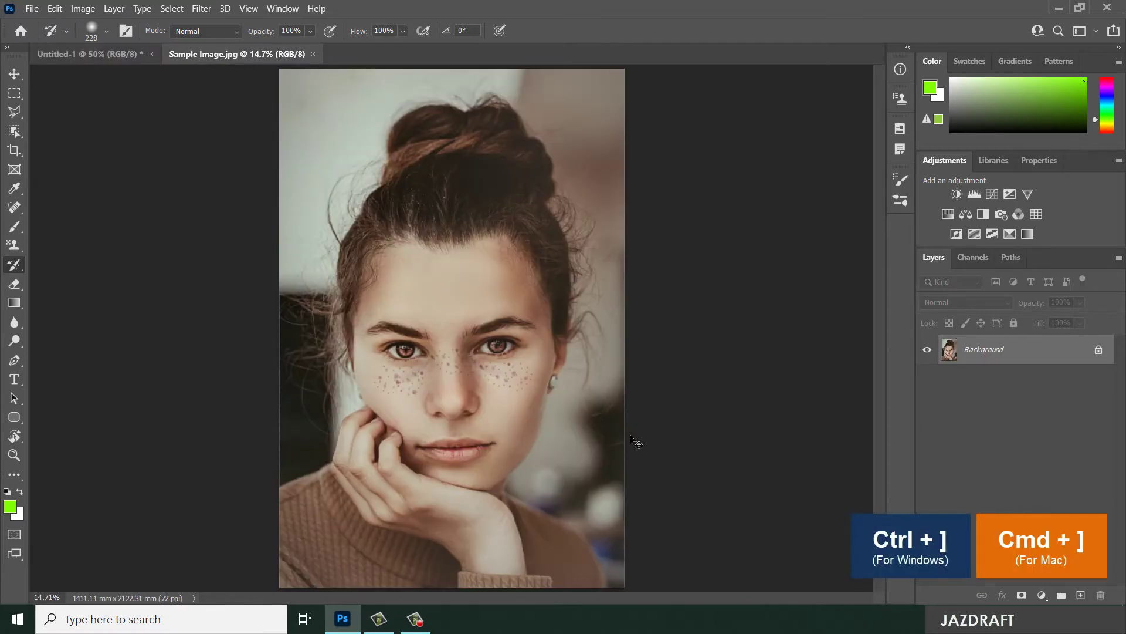
{"action": "key", "text": "v"}
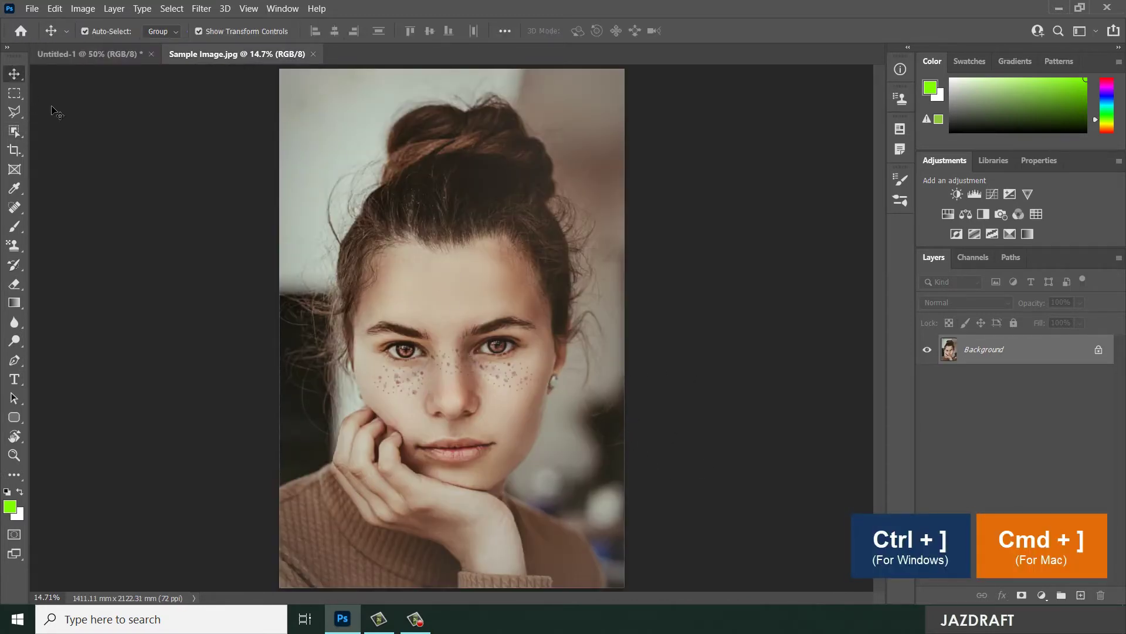
{"action": "key", "text": "ctrl+equal"}
{"action": "key", "text": "ctrl+equal"}
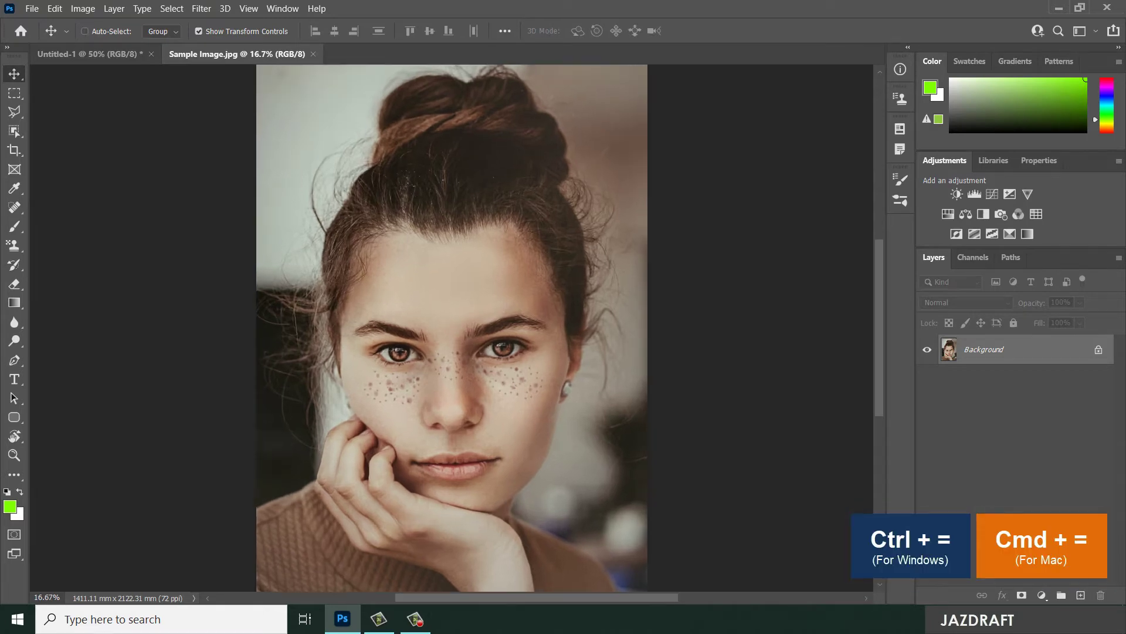
{"action": "key", "text": "ctrl+equal"}
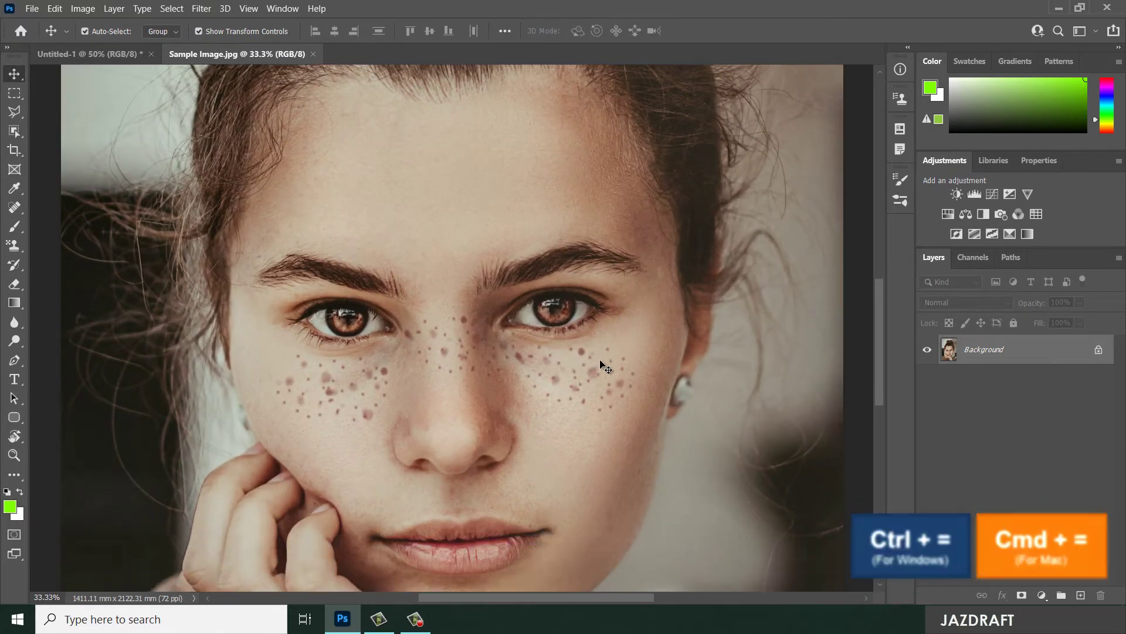
{"action": "key", "text": "ctrl+minus"}
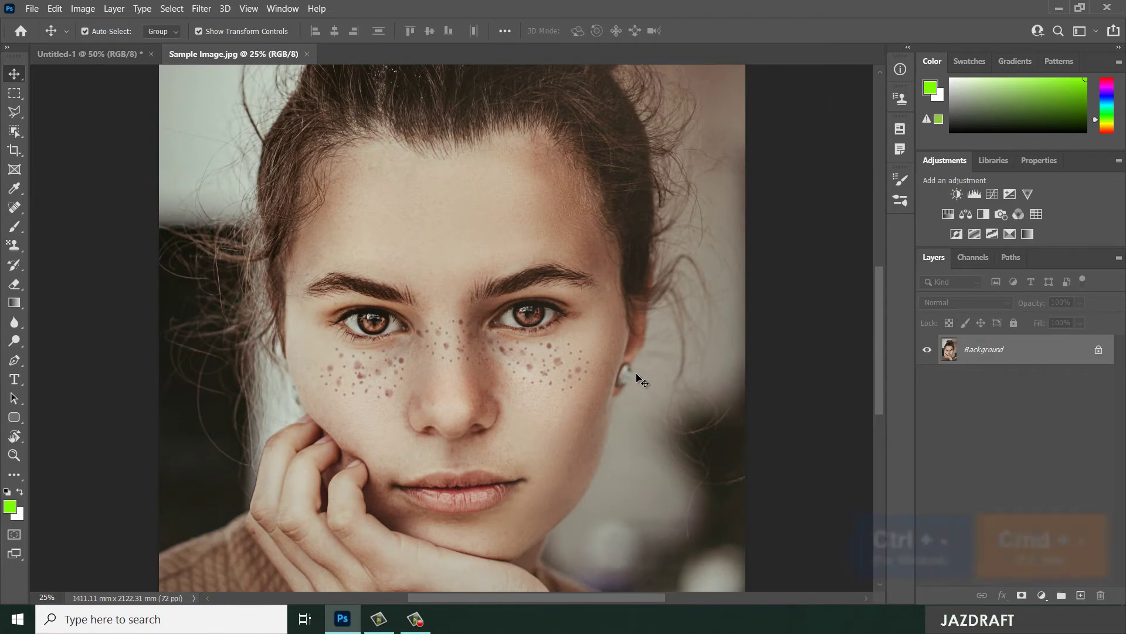
{"action": "key", "text": "ctrl+equal"}
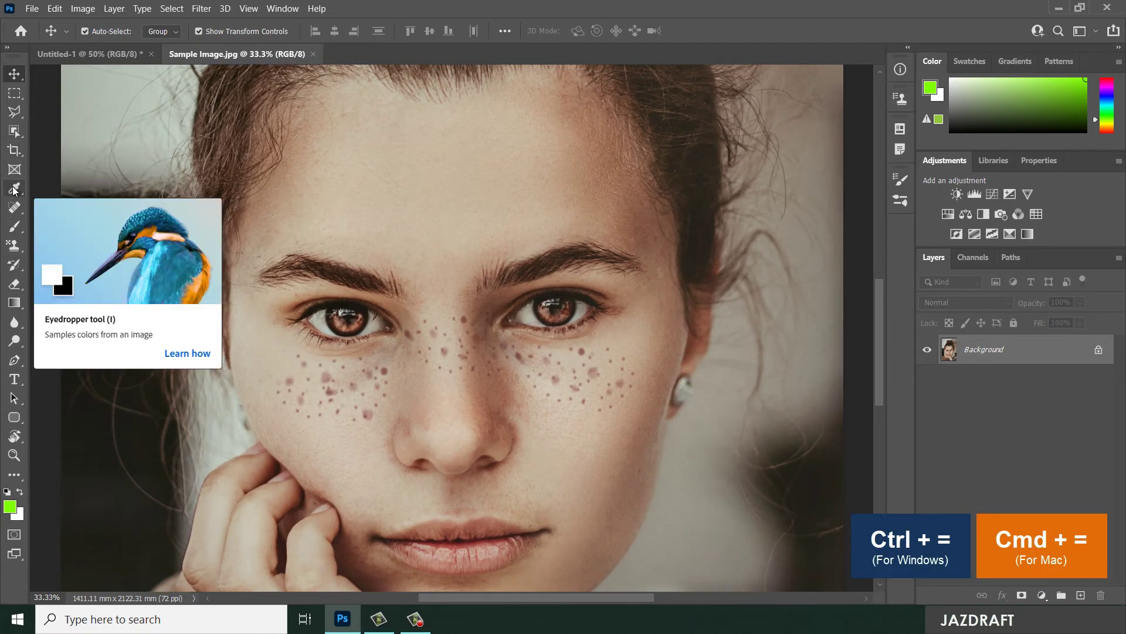
{"action": "left_click", "coordinate": [15, 227]}
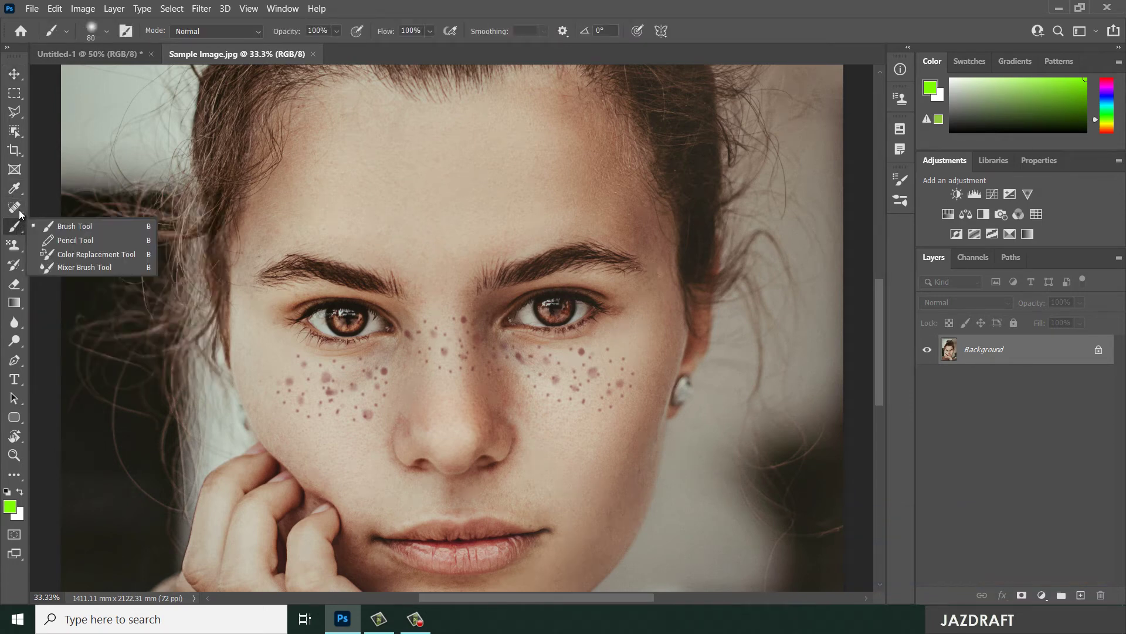
Step: Select the Spot Healing Brush, zoom in on the right cheek and shrink the brush
{"action": "left_click", "coordinate": [17, 210]}
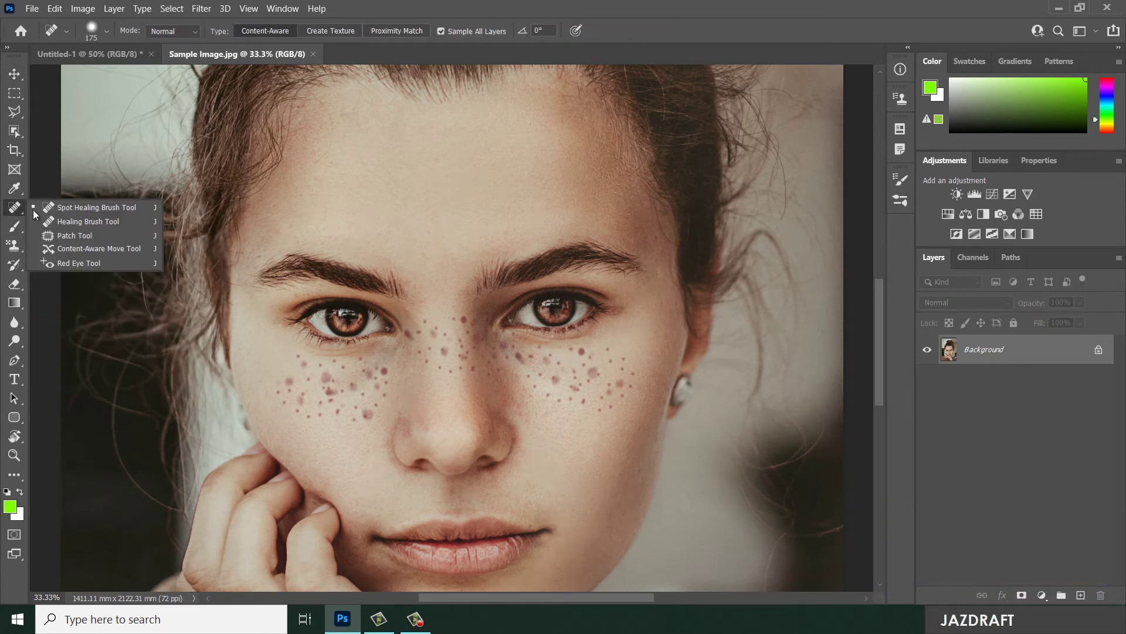
{"action": "left_click", "coordinate": [89, 209]}
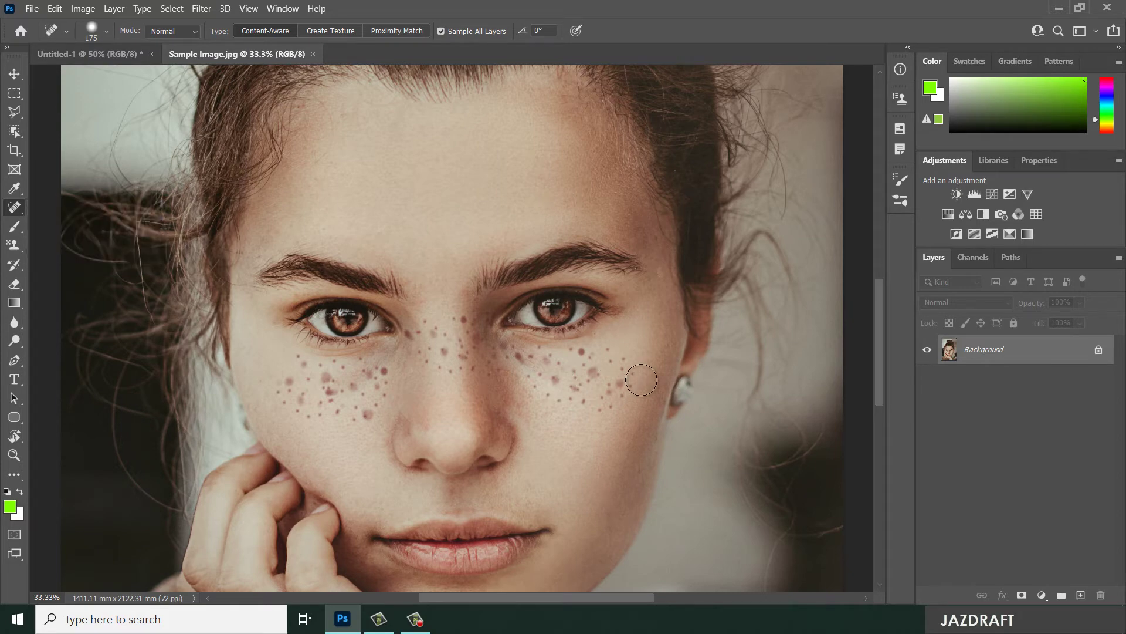
{"action": "key", "text": "ctrl+equal"}
{"action": "left_click_drag", "start_coordinate": [754, 397], "coordinate": [448, 234]}
{"action": "key", "text": "bracketleft"}
{"action": "key", "text": "bracketleft"}
{"action": "key", "text": "bracketleft"}
{"action": "key", "text": "bracketleft"}
{"action": "key", "text": "bracketleft"}
Step: Heal the freckles and the dark mole on the upper right cheek
{"action": "left_click", "coordinate": [545, 256]}
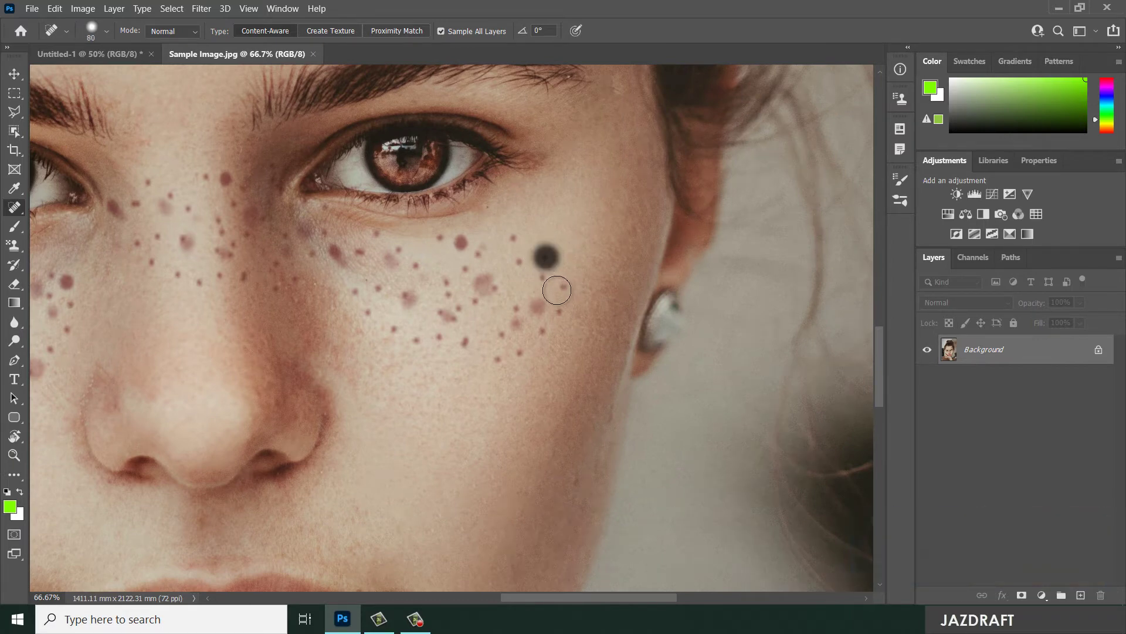
{"action": "left_click", "coordinate": [545, 275]}
{"action": "left_click", "coordinate": [564, 286]}
{"action": "left_click", "coordinate": [534, 303]}
{"action": "left_click", "coordinate": [543, 332]}
{"action": "left_click", "coordinate": [520, 320]}
{"action": "left_click", "coordinate": [535, 309]}
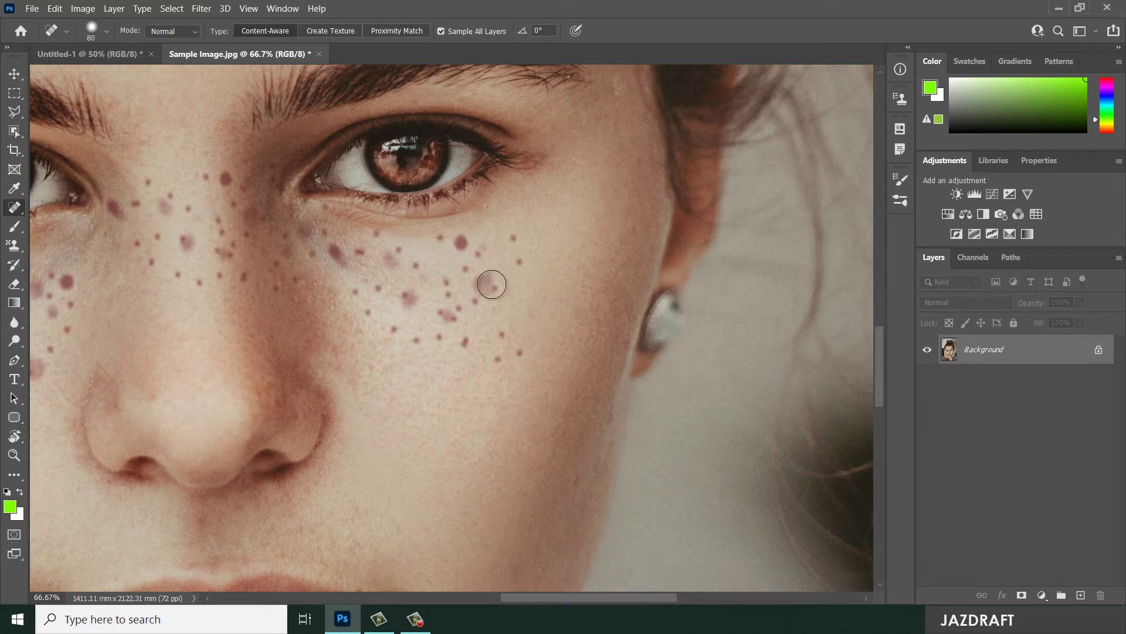
Step: Heal more freckles further down the cheek
{"action": "left_click", "coordinate": [520, 263]}
{"action": "left_click", "coordinate": [514, 237]}
{"action": "left_click", "coordinate": [501, 334]}
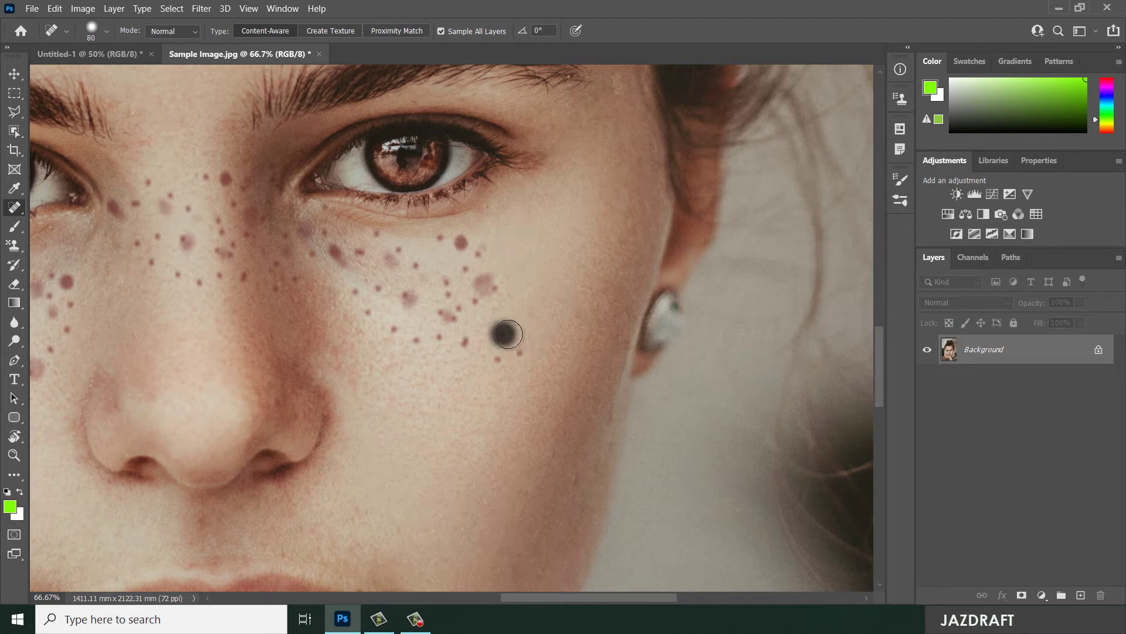
{"action": "left_click", "coordinate": [520, 351]}
{"action": "left_click", "coordinate": [496, 359]}
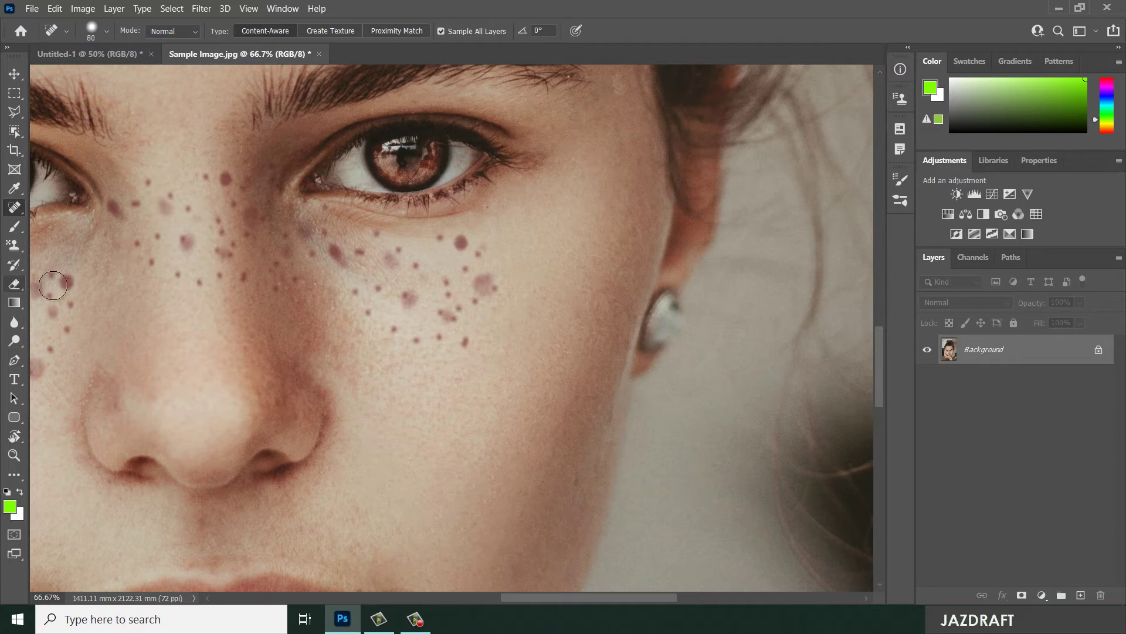
{"action": "left_click", "coordinate": [13, 248]}
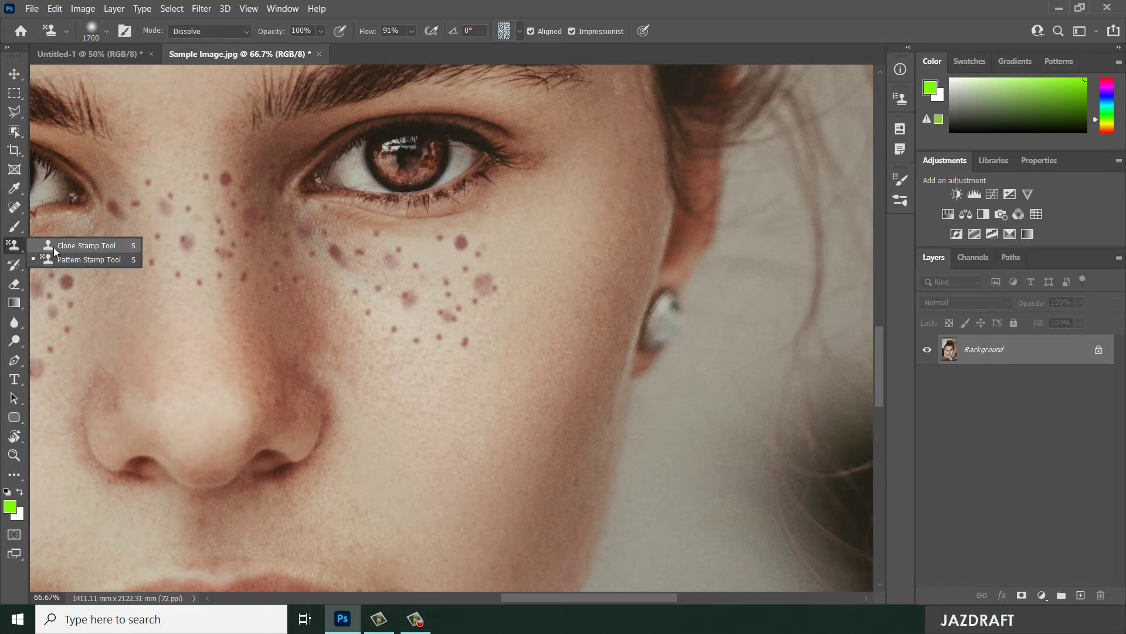
Step: Choose the History Brush and stroke over the healed right cheek to bring freckles back
{"action": "left_click", "coordinate": [16, 285]}
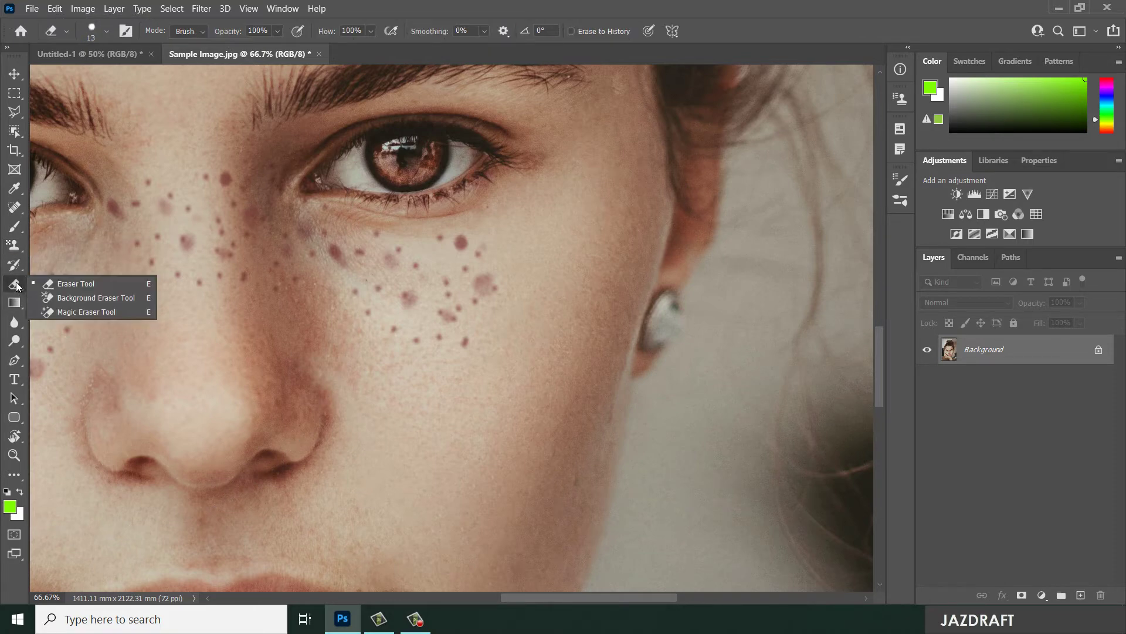
{"action": "right_click", "coordinate": [15, 264]}
{"action": "left_click", "coordinate": [76, 265]}
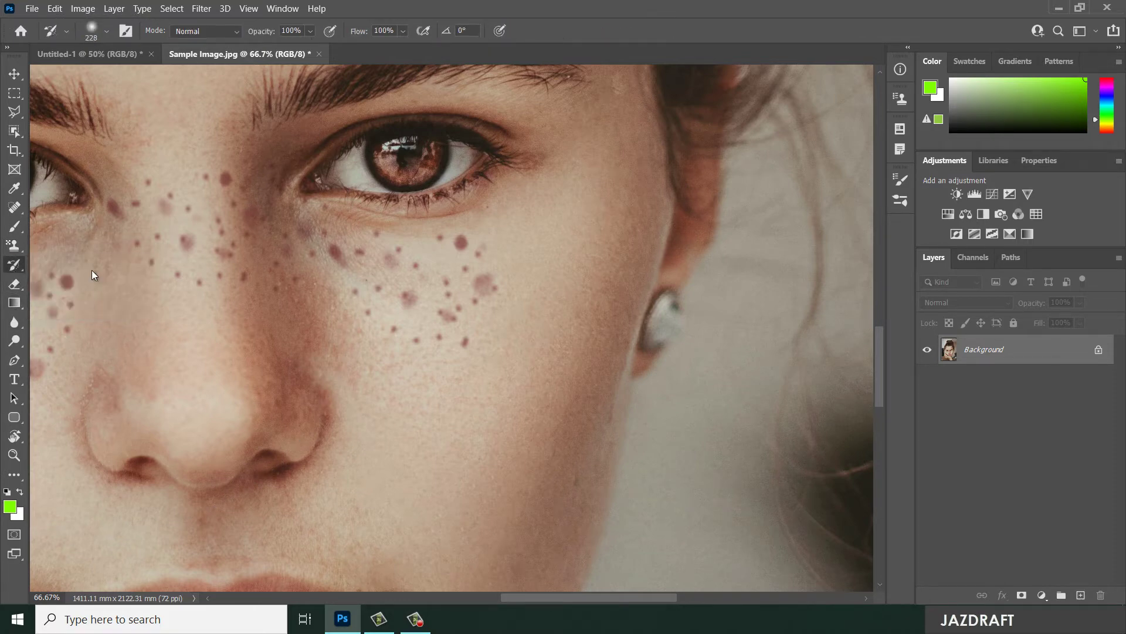
{"action": "mouse_move", "coordinate": [553, 243]}
{"action": "left_mouse_down"}
{"action": "mouse_move", "coordinate": [527, 358]}
{"action": "mouse_move", "coordinate": [533, 232]}
{"action": "mouse_move", "coordinate": [502, 326]}
{"action": "mouse_move", "coordinate": [508, 229]}
{"action": "mouse_move", "coordinate": [546, 278]}
{"action": "left_mouse_up"}
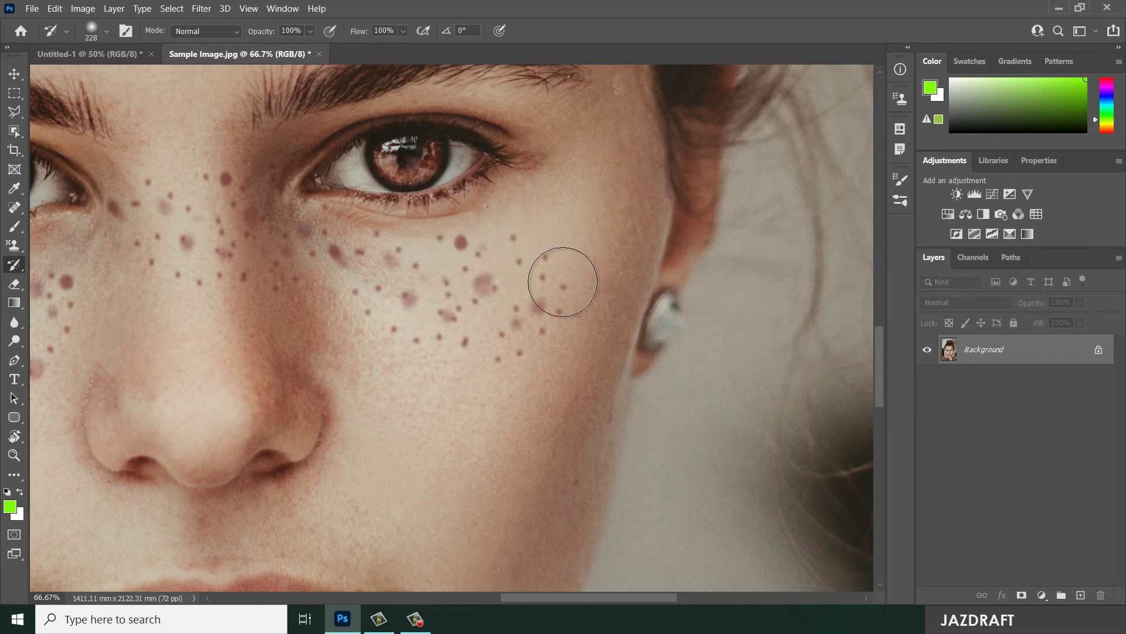
Step: Show the History panel from the Window menu and dock it in the right-hand panel column
{"action": "left_click", "coordinate": [289, 9]}
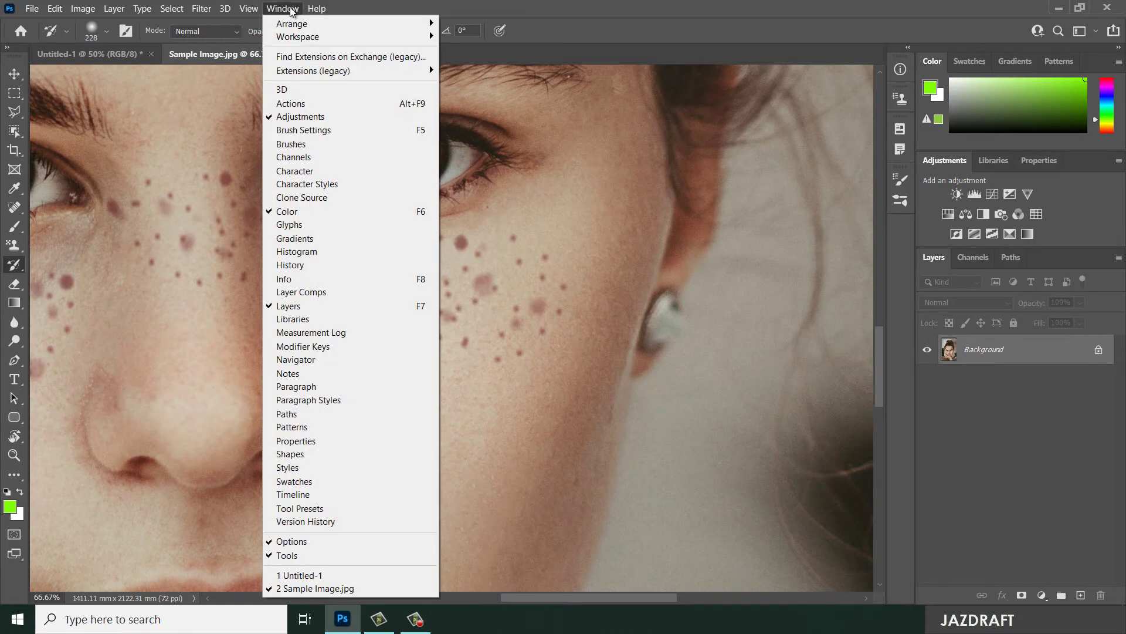
{"action": "left_click", "coordinate": [304, 265]}
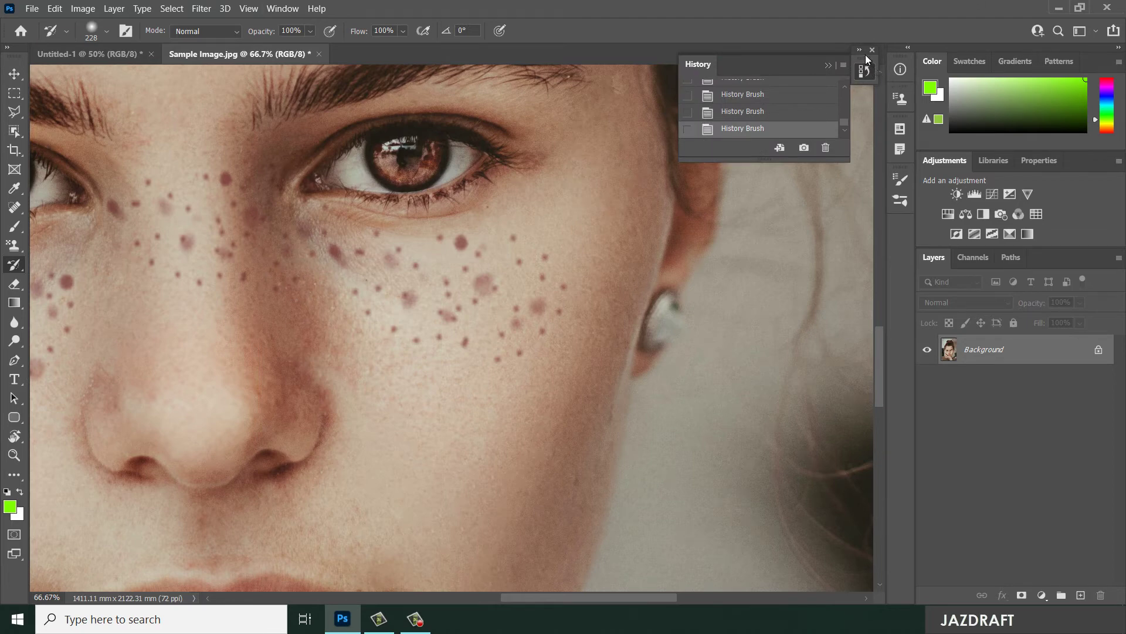
{"action": "left_click_drag", "start_coordinate": [865, 59], "coordinate": [902, 230]}
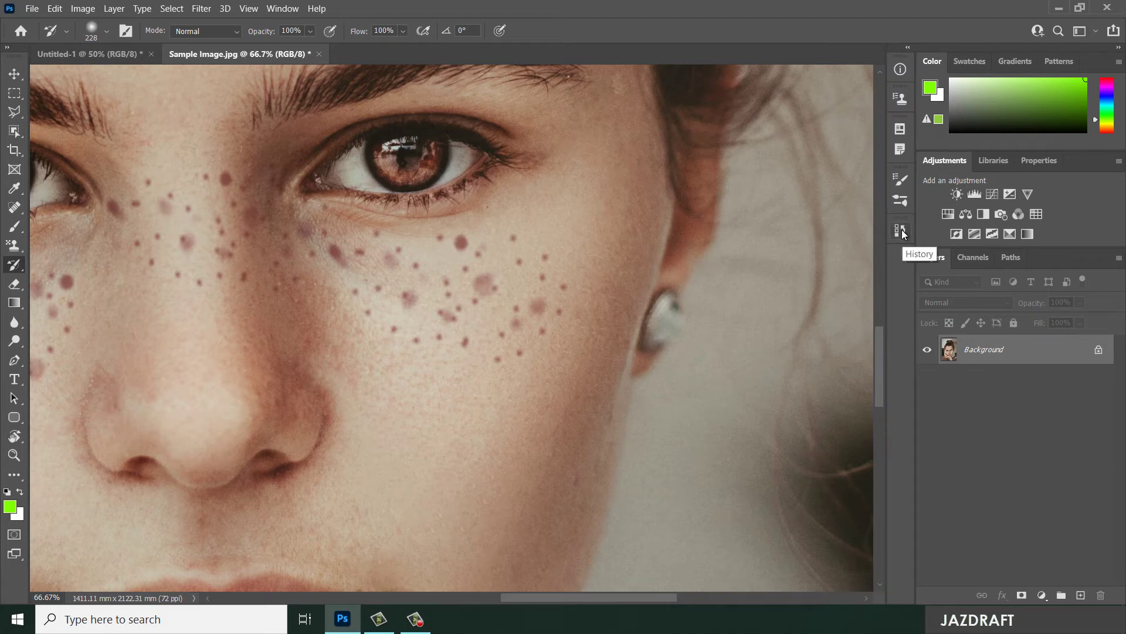
{"action": "left_click", "coordinate": [901, 230]}
{"action": "scroll", "coordinate": [827, 258], "scroll_direction": "up", "scroll_amount": 10}
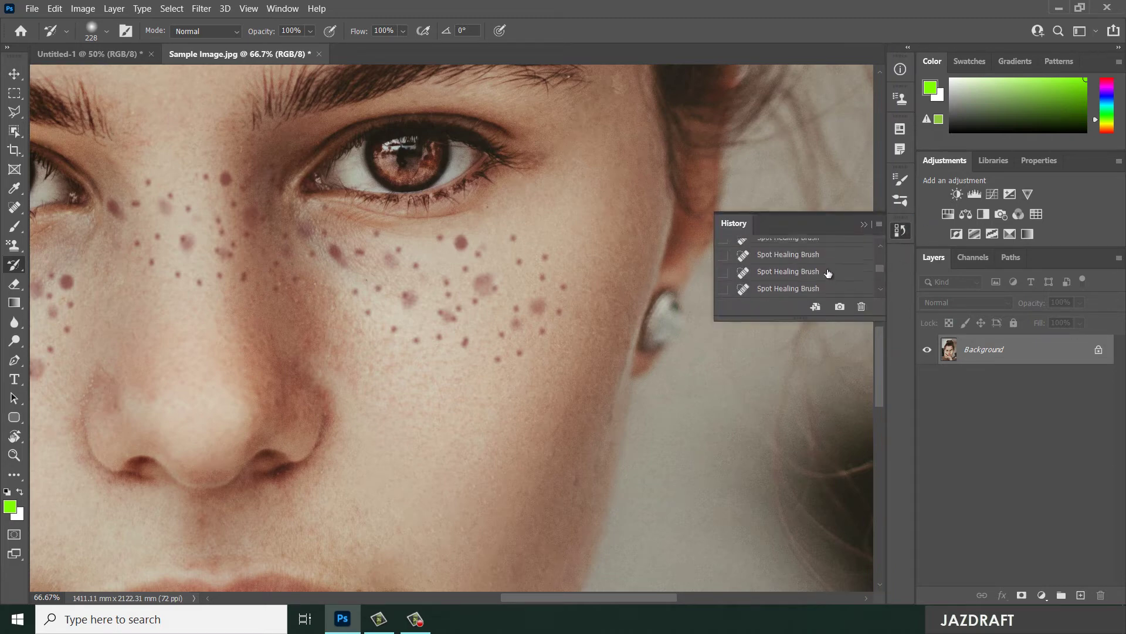
{"action": "scroll", "coordinate": [835, 266], "scroll_direction": "down", "scroll_amount": 1}
{"action": "scroll", "coordinate": [836, 266], "scroll_direction": "up", "scroll_amount": 1}
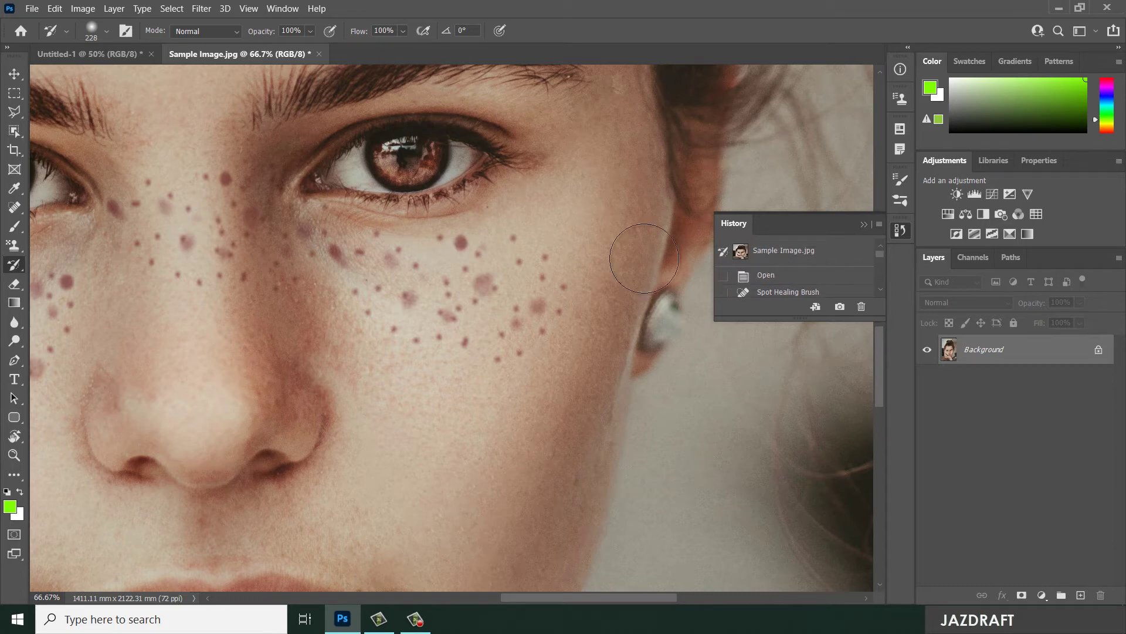
{"action": "scroll", "coordinate": [837, 290], "scroll_direction": "down", "scroll_amount": 3}
{"action": "scroll", "coordinate": [837, 289], "scroll_direction": "down", "scroll_amount": 3}
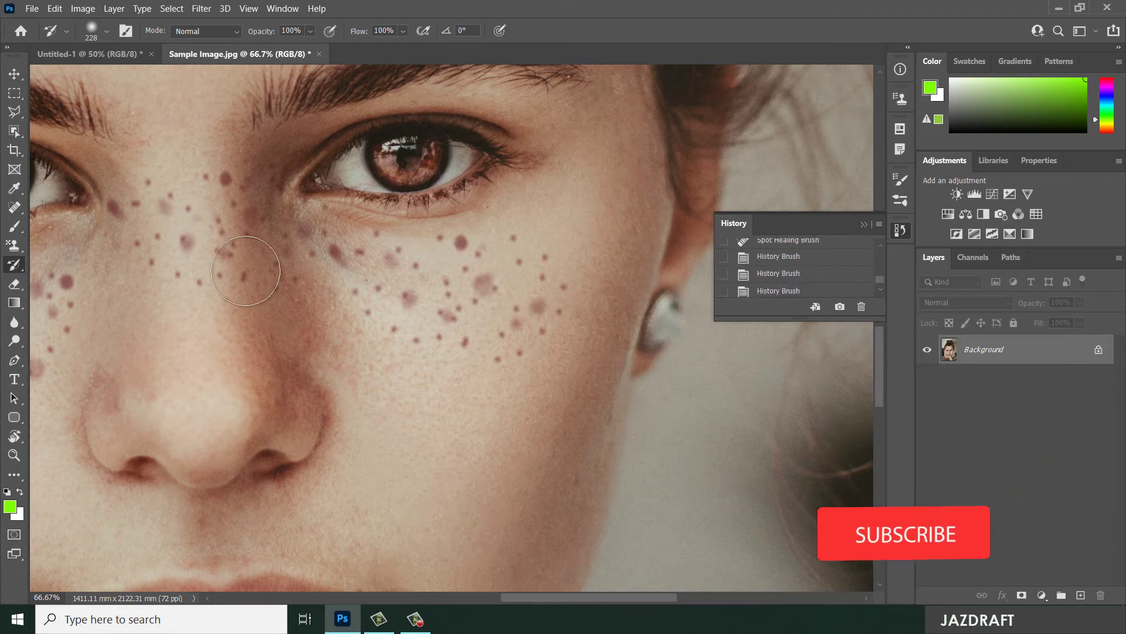
Step: Reselect the Spot Healing Brush and heal the freckles on the cheek below the right eye
{"action": "left_click", "coordinate": [14, 207]}
{"action": "left_click", "coordinate": [76, 209]}
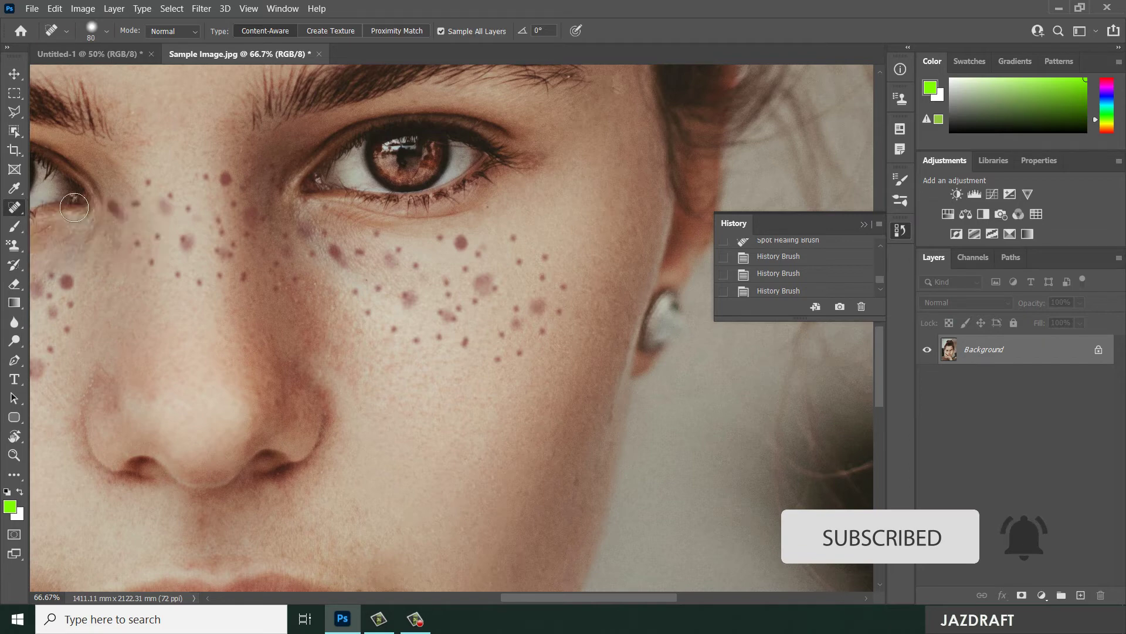
{"action": "left_click", "coordinate": [549, 258]}
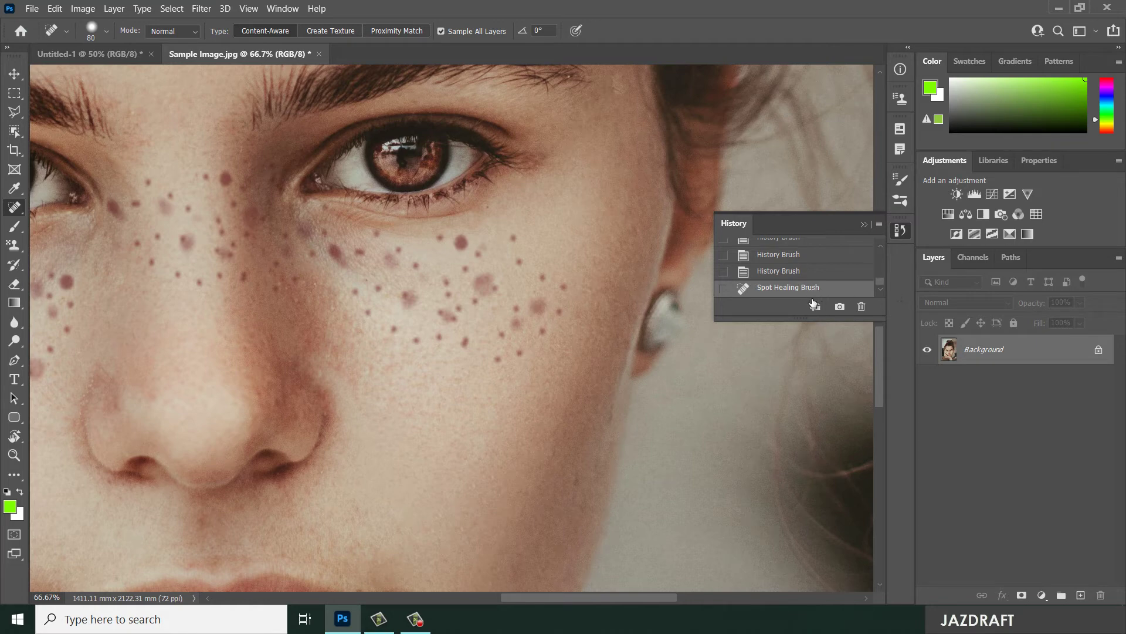
{"action": "left_click", "coordinate": [541, 275]}
{"action": "left_click", "coordinate": [565, 287]}
{"action": "left_click", "coordinate": [461, 241]}
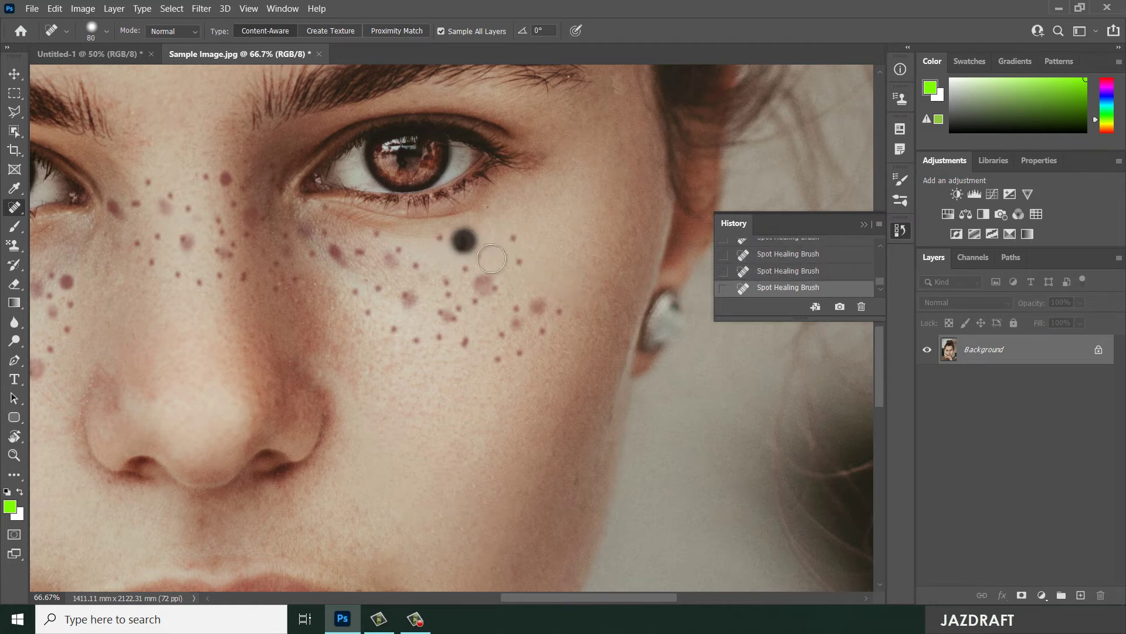
{"action": "left_click", "coordinate": [511, 241]}
{"action": "left_click", "coordinate": [520, 259]}
{"action": "left_click", "coordinate": [477, 247]}
{"action": "left_click", "coordinate": [474, 269]}
Step: Heal the freckles toward the ear and lower on the cheek
{"action": "left_click", "coordinate": [503, 293]}
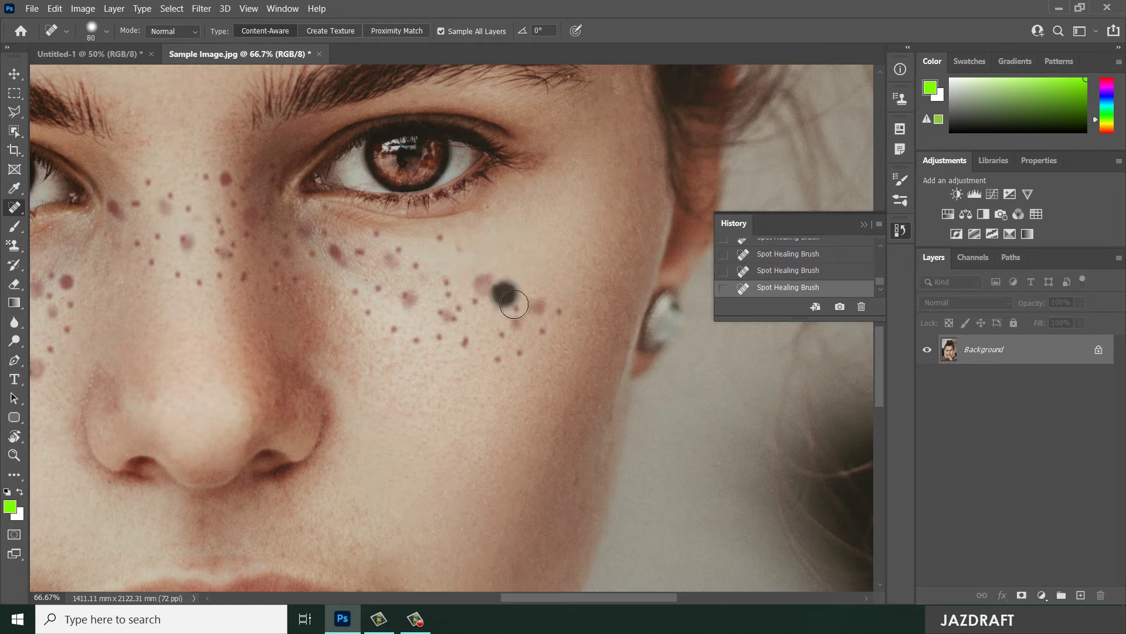
{"action": "left_click", "coordinate": [516, 305]}
{"action": "left_click", "coordinate": [539, 307]}
{"action": "left_click", "coordinate": [558, 311]}
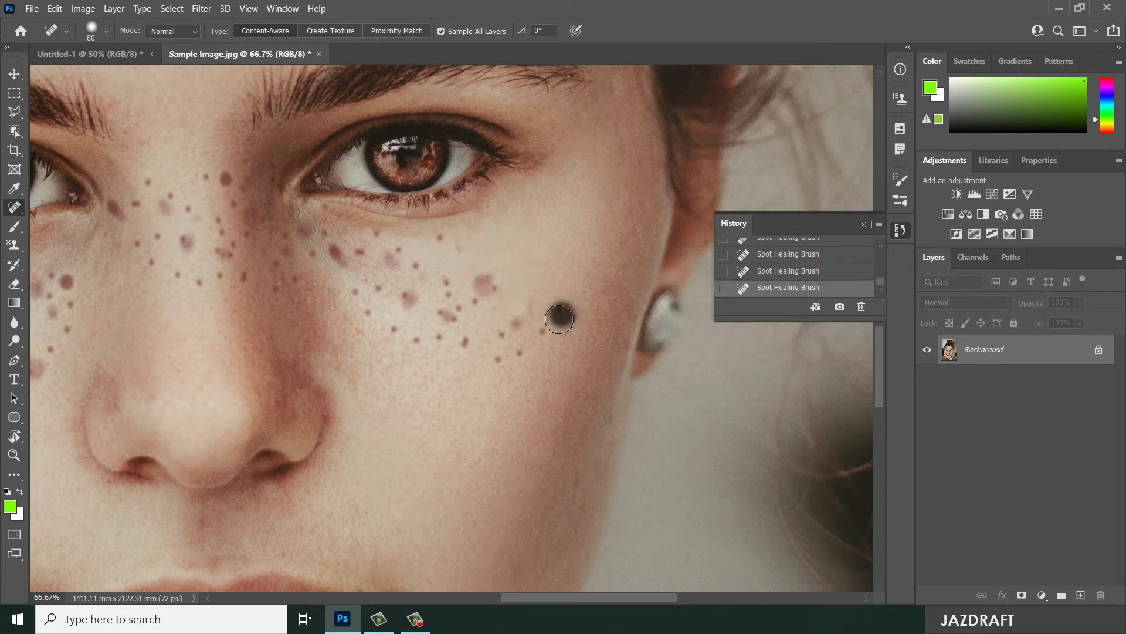
{"action": "left_click", "coordinate": [543, 329]}
{"action": "left_click", "coordinate": [521, 353]}
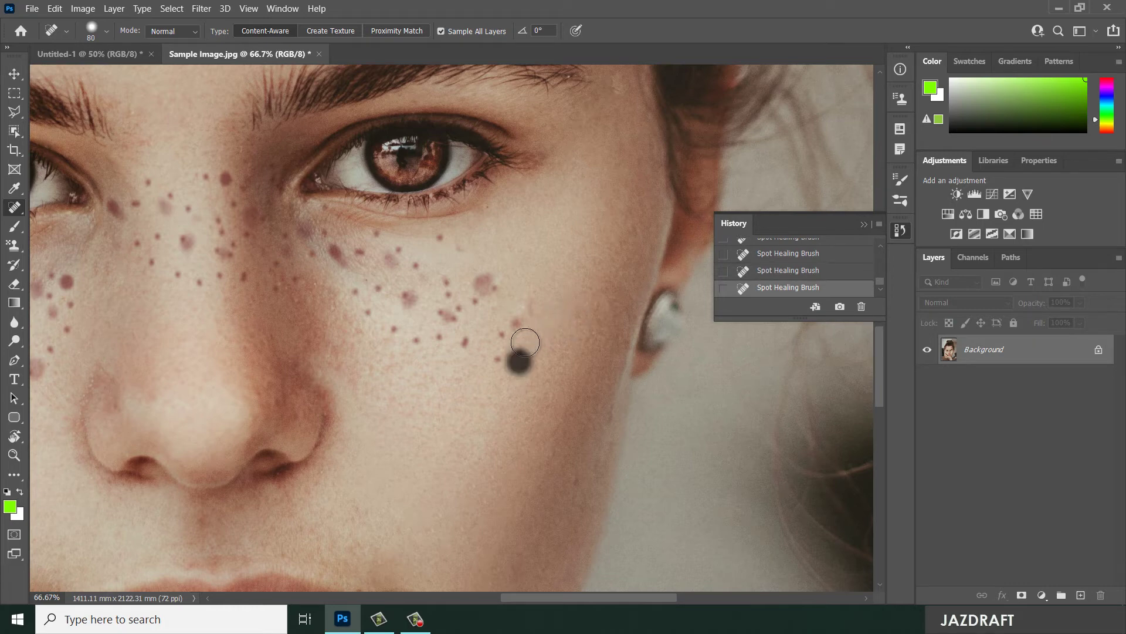
{"action": "left_click", "coordinate": [518, 323]}
{"action": "left_click", "coordinate": [492, 288]}
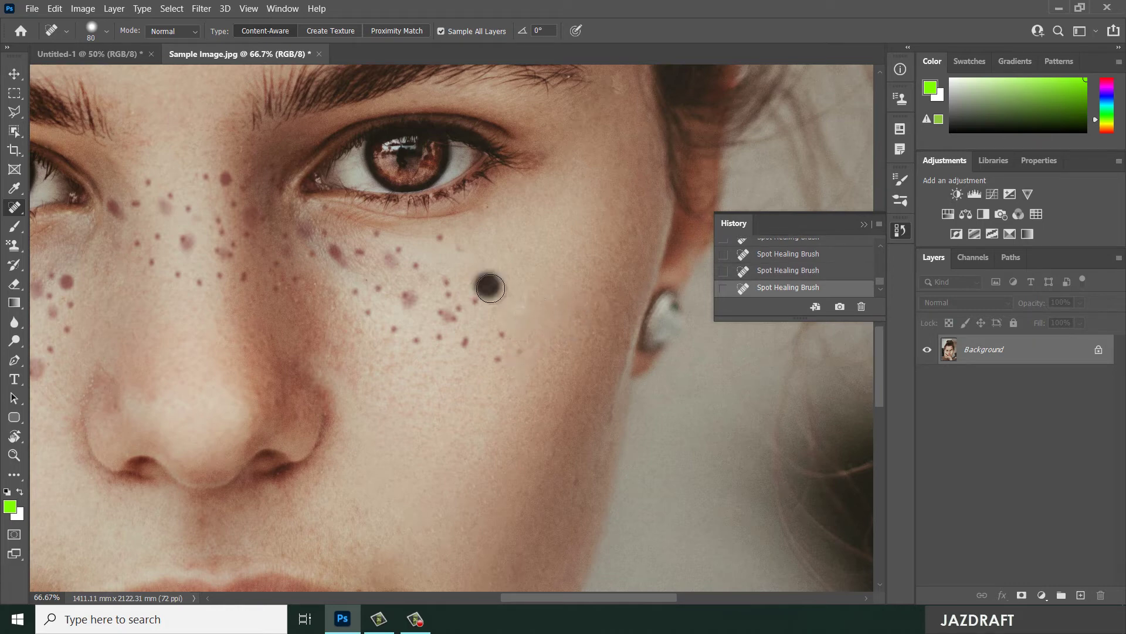
{"action": "mouse_move", "coordinate": [516, 339]}
{"action": "left_mouse_down"}
{"action": "mouse_move", "coordinate": [513, 362]}
{"action": "mouse_move", "coordinate": [502, 356]}
{"action": "mouse_move", "coordinate": [544, 356]}
{"action": "left_mouse_up"}
{"action": "left_click_drag", "start_coordinate": [882, 280], "coordinate": [883, 271]}
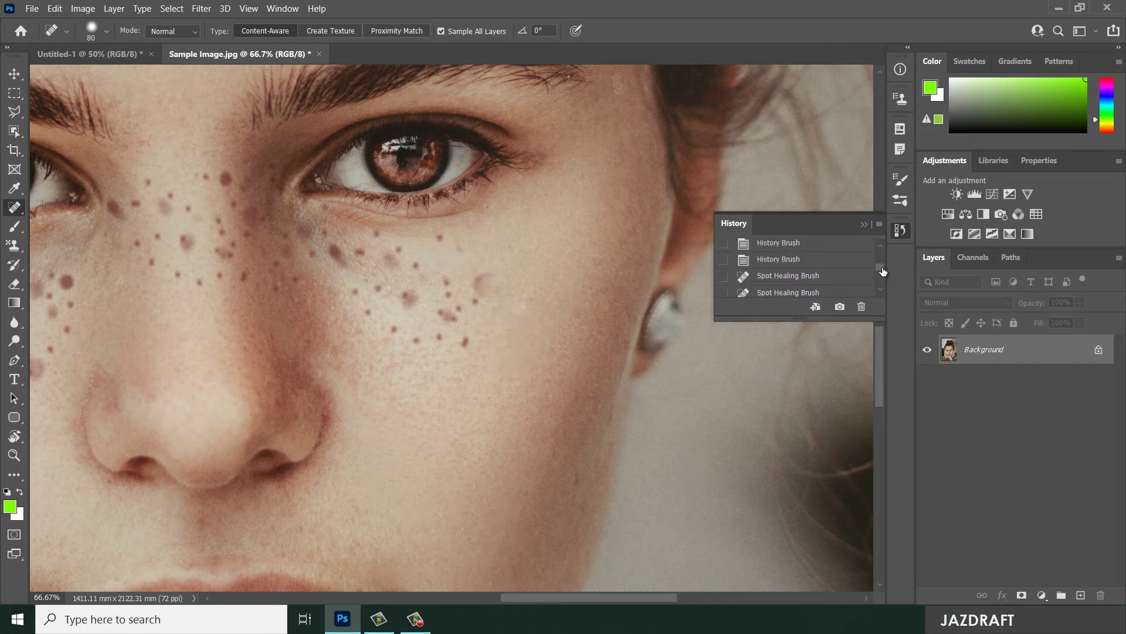
Step: Paint a green N-shaped stroke and a small dab on the cheek with the Brush Tool
{"action": "left_click", "coordinate": [14, 227]}
{"action": "mouse_move", "coordinate": [462, 357]}
{"action": "left_mouse_down"}
{"action": "mouse_move", "coordinate": [498, 347]}
{"action": "mouse_move", "coordinate": [551, 290]}
{"action": "mouse_move", "coordinate": [579, 290]}
{"action": "mouse_move", "coordinate": [598, 336]}
{"action": "mouse_move", "coordinate": [578, 411]}
{"action": "left_mouse_up"}
{"action": "left_click_drag", "start_coordinate": [429, 433], "coordinate": [444, 397]}
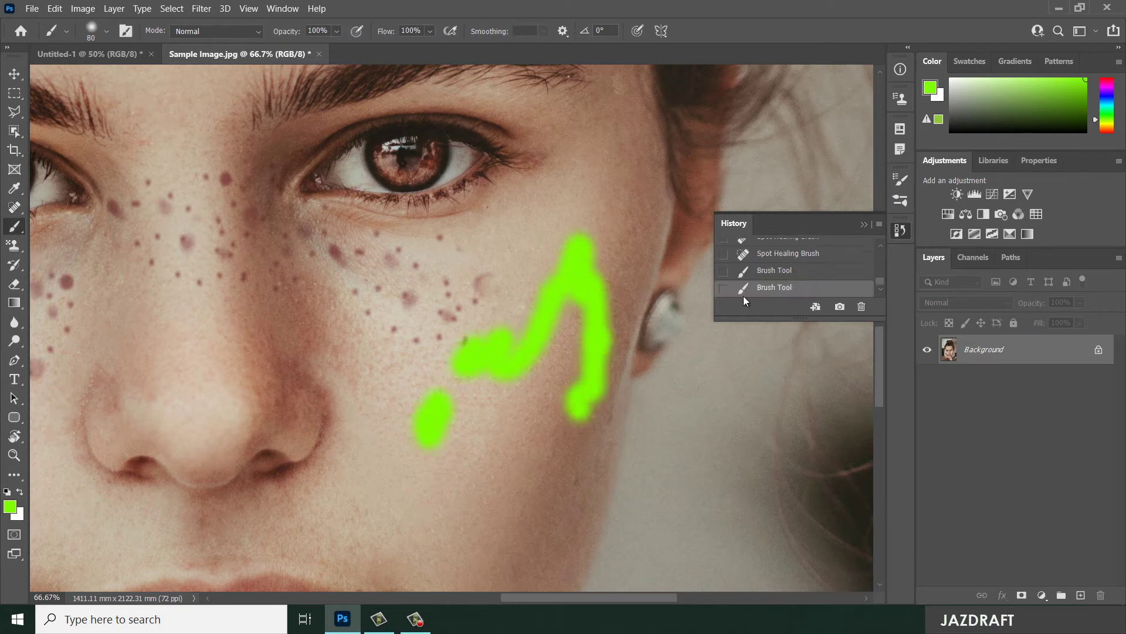
Step: Lengthen the History panel downward so it lists many more steps
{"action": "mouse_move", "coordinate": [810, 355]}
{"action": "left_mouse_down"}
{"action": "mouse_move", "coordinate": [809, 580]}
{"action": "mouse_move", "coordinate": [811, 565]}
{"action": "left_mouse_up"}
{"action": "scroll", "coordinate": [807, 328], "scroll_direction": "up", "scroll_amount": 2}
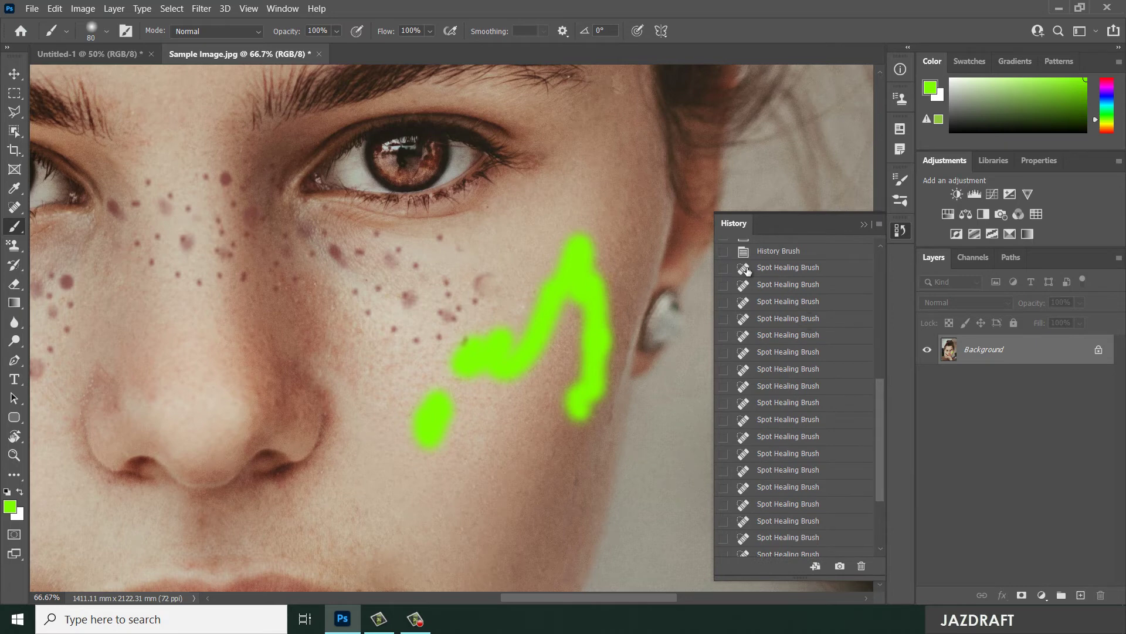
{"action": "scroll", "coordinate": [775, 363], "scroll_direction": "down", "scroll_amount": 1}
{"action": "scroll", "coordinate": [810, 445], "scroll_direction": "down", "scroll_amount": 2}
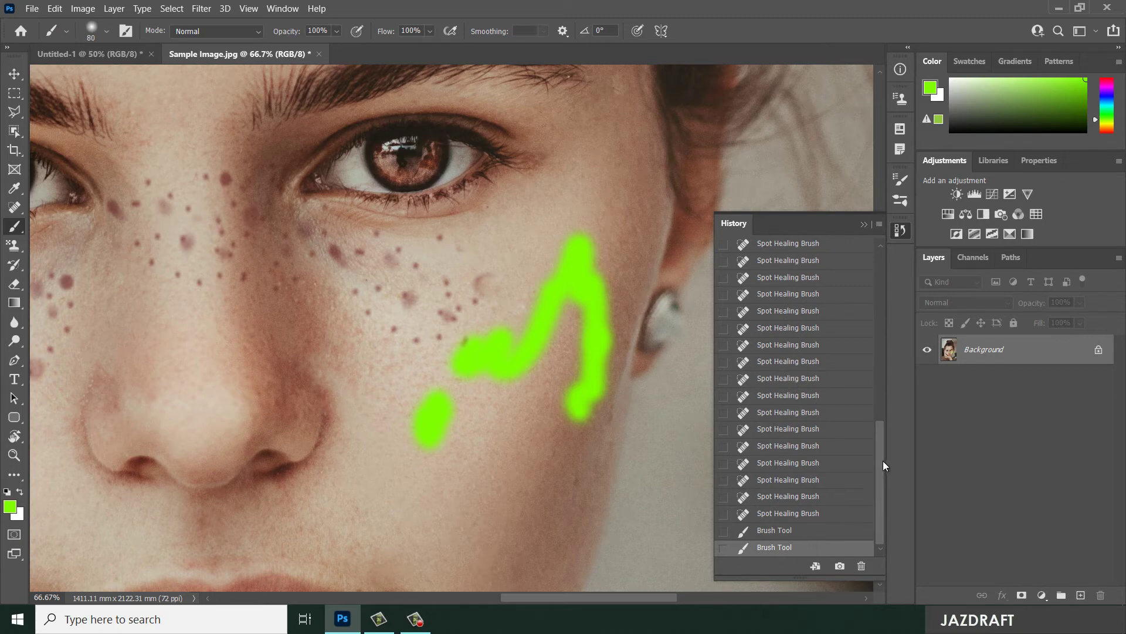
{"action": "scroll", "coordinate": [885, 448], "scroll_direction": "up", "scroll_amount": 2}
{"action": "scroll", "coordinate": [880, 499], "scroll_direction": "down", "scroll_amount": 2}
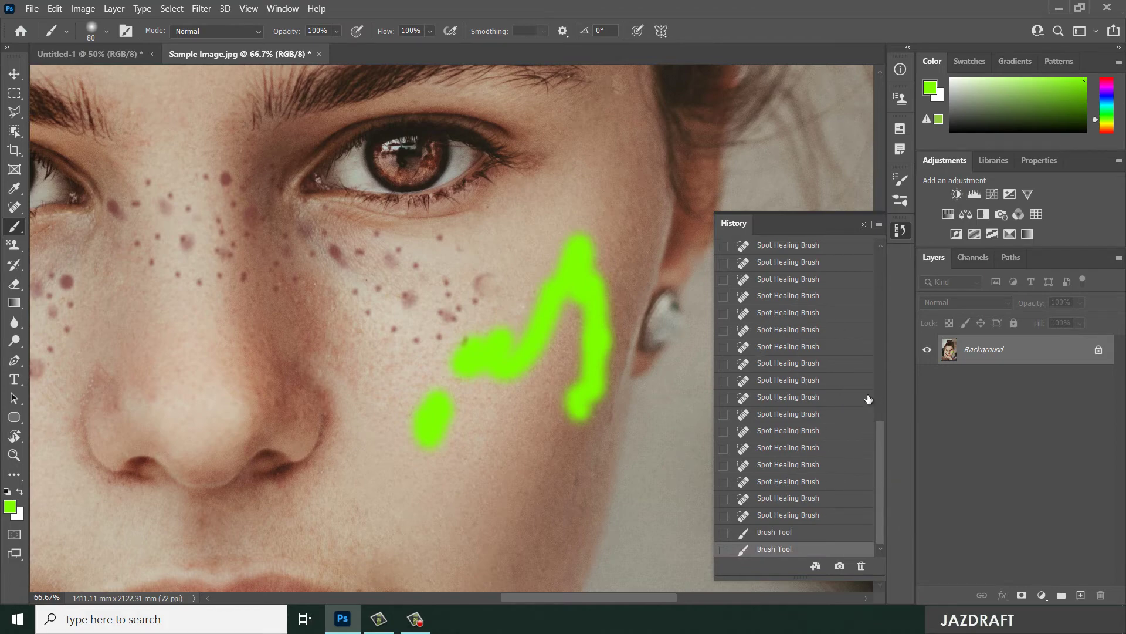
{"action": "left_click", "coordinate": [55, 8]}
Step: In Edit > Preferences > Performance, change History States from 50 to 60 and confirm
{"action": "mouse_move", "coordinate": [82, 6]}
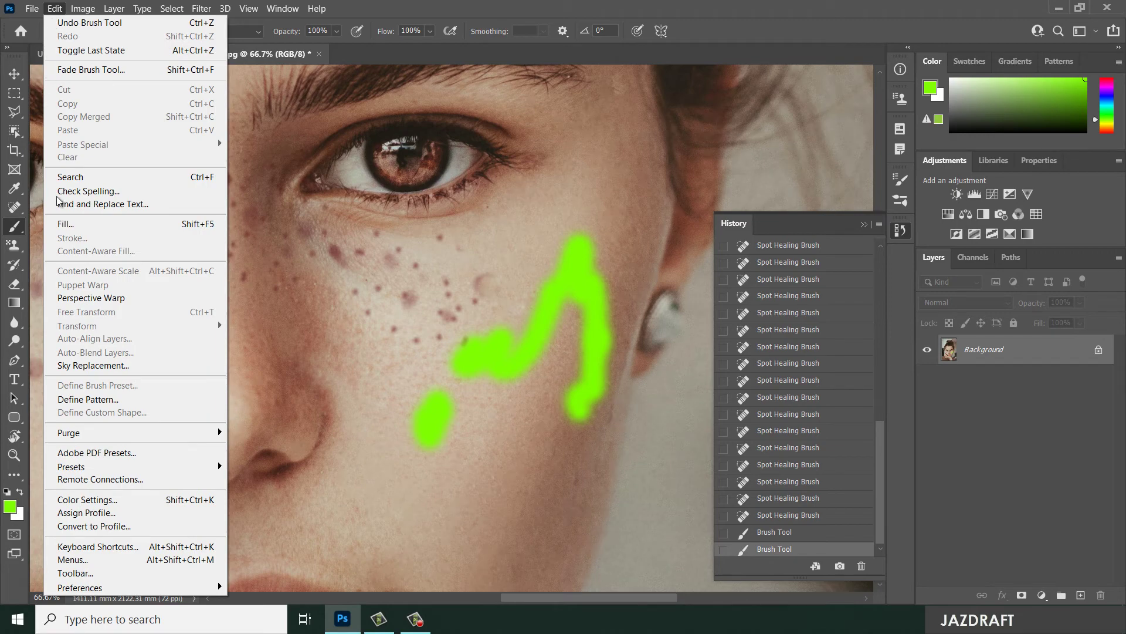
{"action": "mouse_move", "coordinate": [157, 590]}
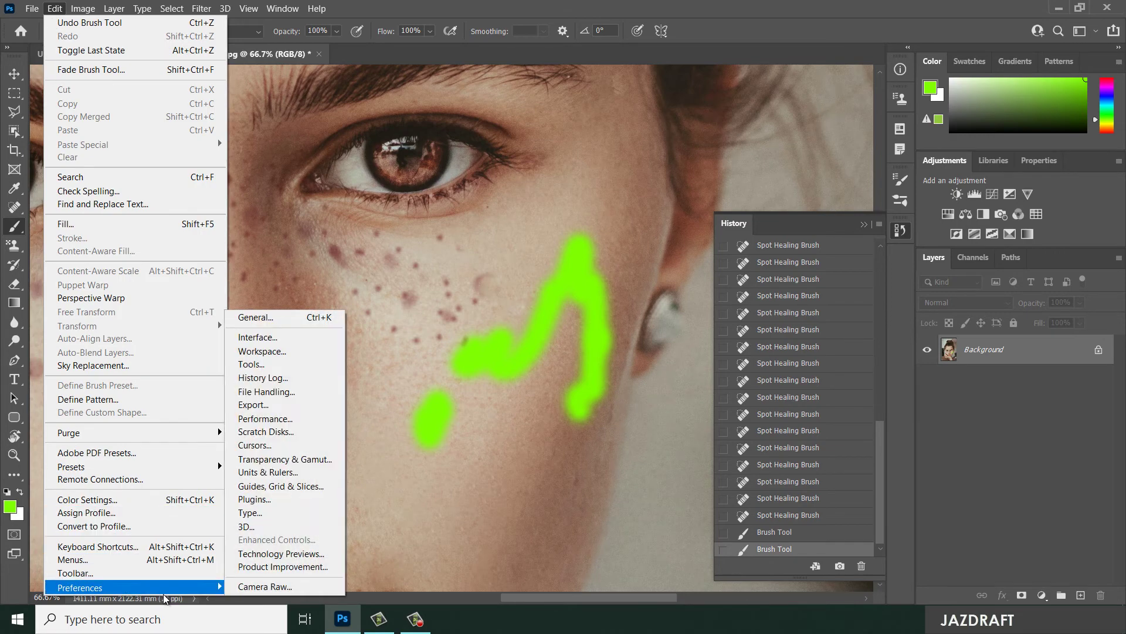
{"action": "left_click", "coordinate": [250, 419]}
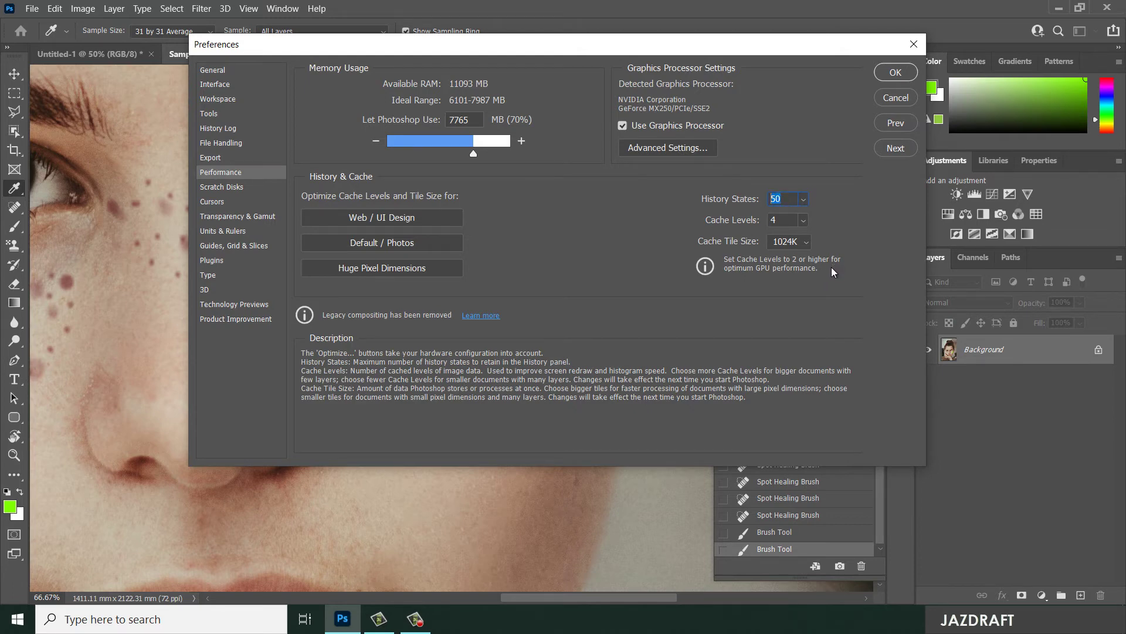
{"action": "type", "text": "60"}
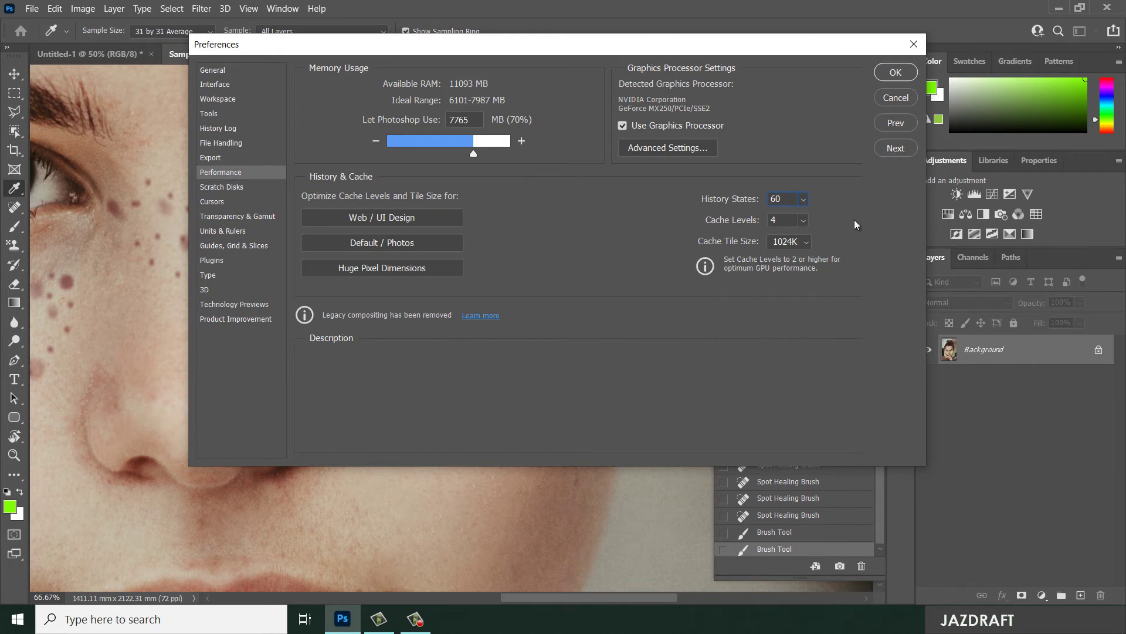
{"action": "left_click", "coordinate": [898, 73]}
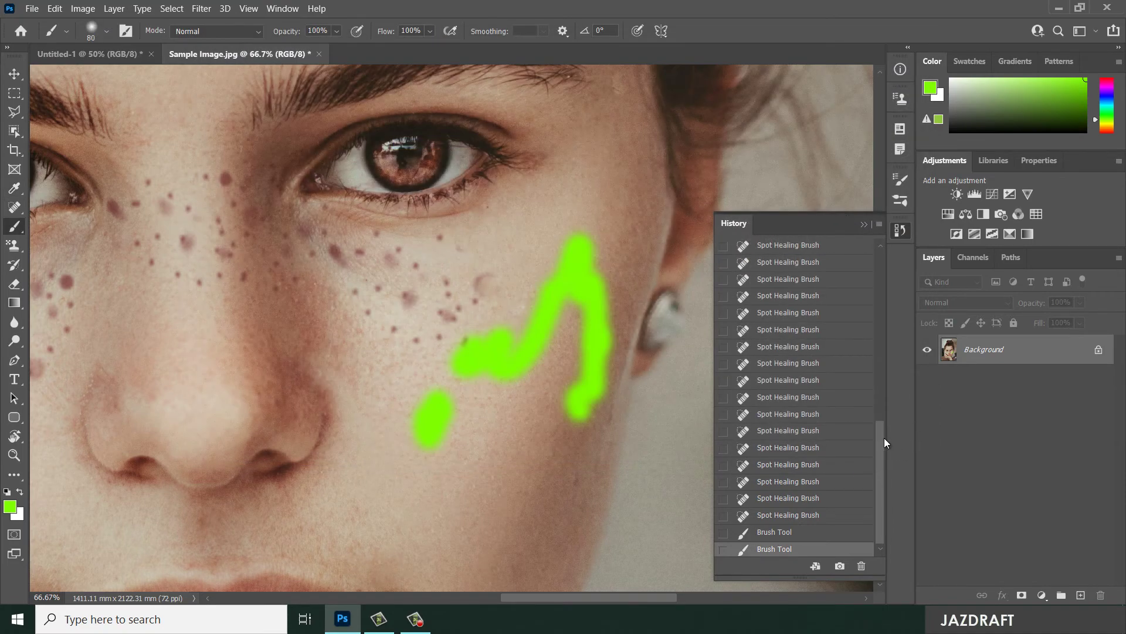
Step: Paint the green N-stroke and dab off the cheek with the History Brush, panning to check the face
{"action": "scroll", "coordinate": [885, 438], "scroll_direction": "up", "scroll_amount": 2}
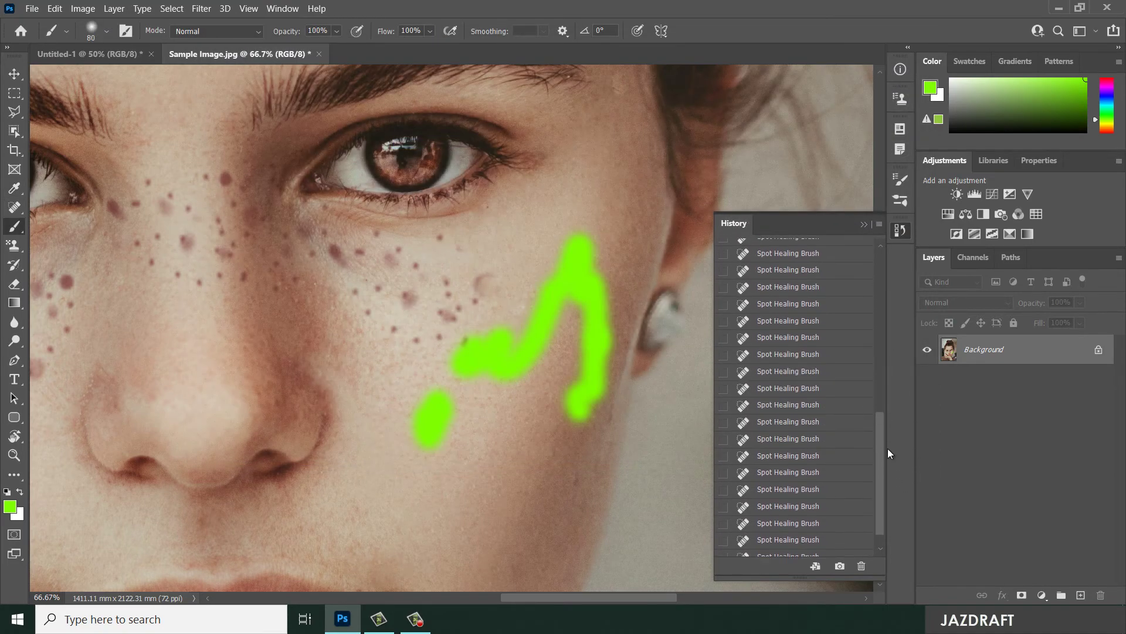
{"action": "scroll", "coordinate": [886, 458], "scroll_direction": "down", "scroll_amount": 2}
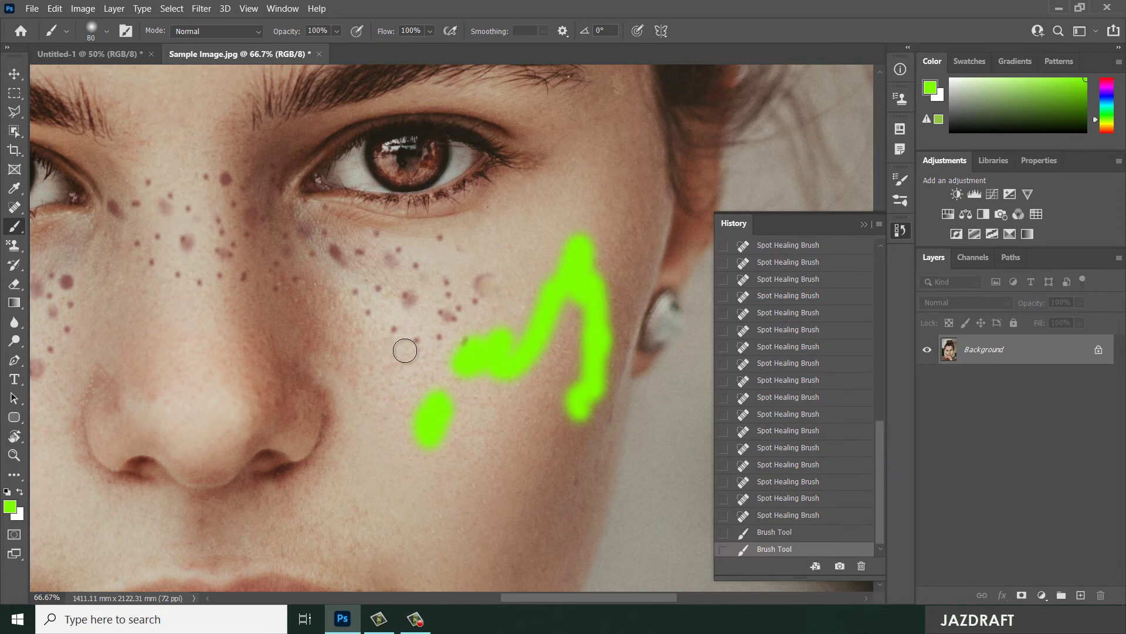
{"action": "left_click", "coordinate": [15, 264]}
{"action": "mouse_move", "coordinate": [427, 431]}
{"action": "left_mouse_down"}
{"action": "mouse_move", "coordinate": [450, 338]}
{"action": "mouse_move", "coordinate": [464, 321]}
{"action": "mouse_move", "coordinate": [440, 429]}
{"action": "mouse_move", "coordinate": [520, 293]}
{"action": "mouse_move", "coordinate": [533, 341]}
{"action": "mouse_move", "coordinate": [563, 247]}
{"action": "mouse_move", "coordinate": [588, 256]}
{"action": "mouse_move", "coordinate": [578, 360]}
{"action": "left_mouse_up"}
{"action": "mouse_move", "coordinate": [523, 238]}
{"action": "left_mouse_down"}
{"action": "mouse_move", "coordinate": [448, 296]}
{"action": "mouse_move", "coordinate": [520, 417]}
{"action": "left_mouse_up"}
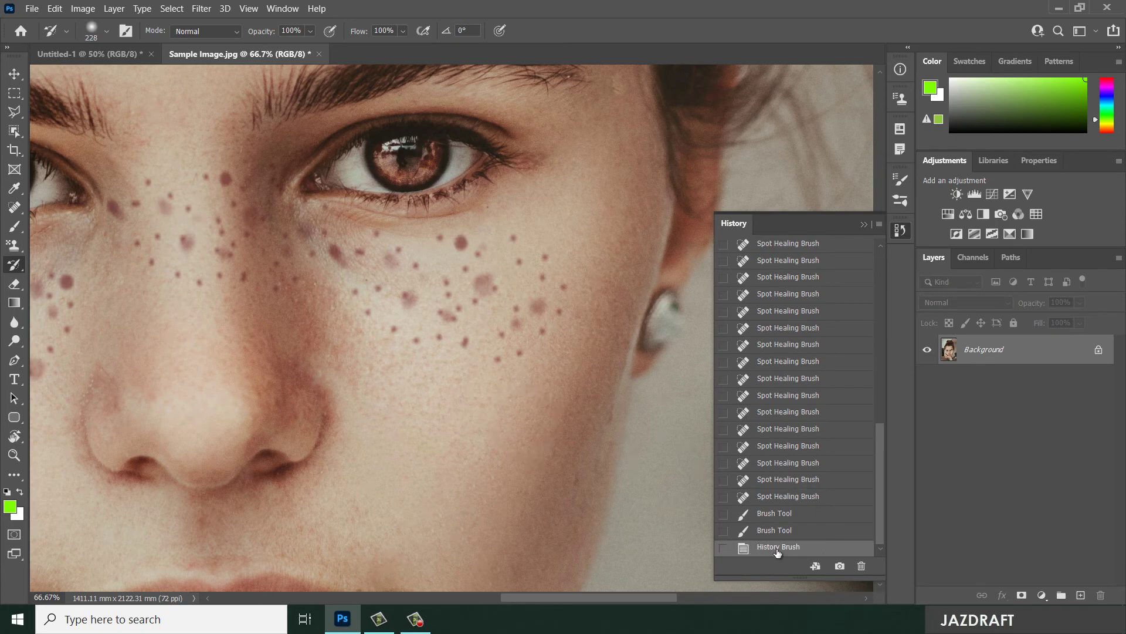
{"action": "scroll", "coordinate": [795, 434], "scroll_direction": "up", "scroll_amount": 5}
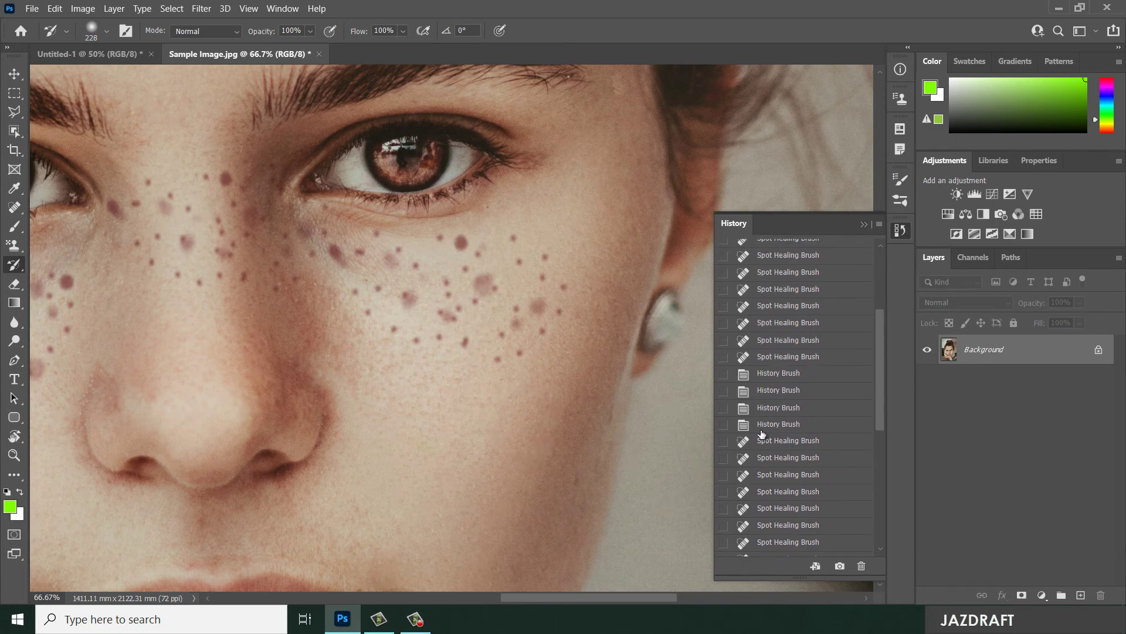
{"action": "scroll", "coordinate": [804, 425], "scroll_direction": "down", "scroll_amount": 6}
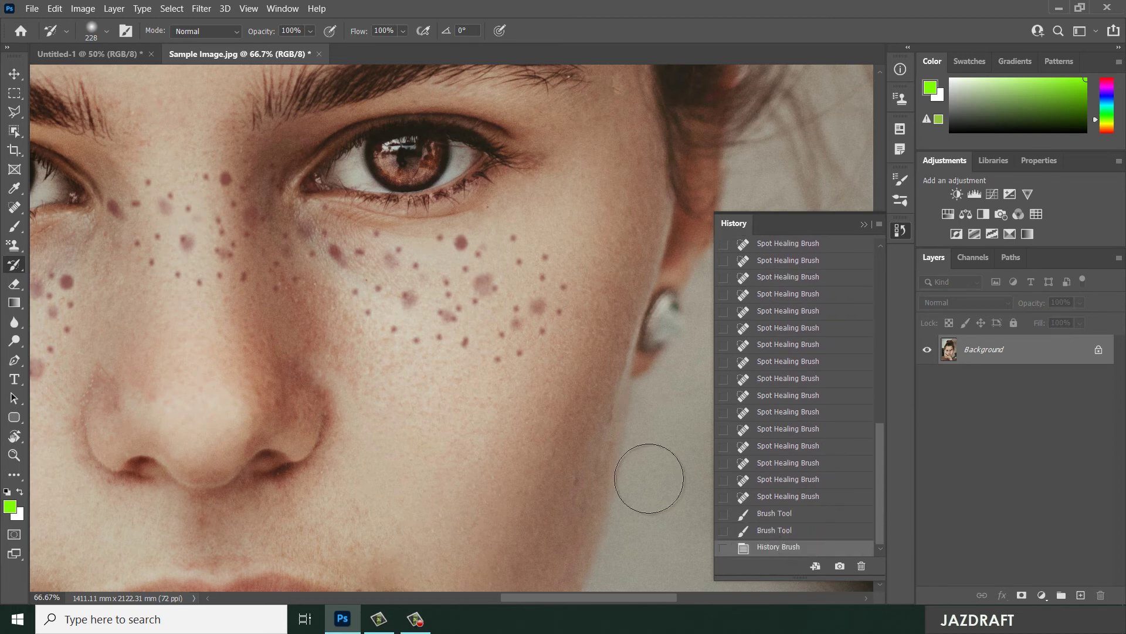
{"action": "key", "text": "space"}
{"action": "mouse_move", "coordinate": [363, 338]}
{"action": "left_mouse_down"}
{"action": "mouse_move", "coordinate": [447, 309]}
{"action": "mouse_move", "coordinate": [428, 296]}
{"action": "left_mouse_up"}
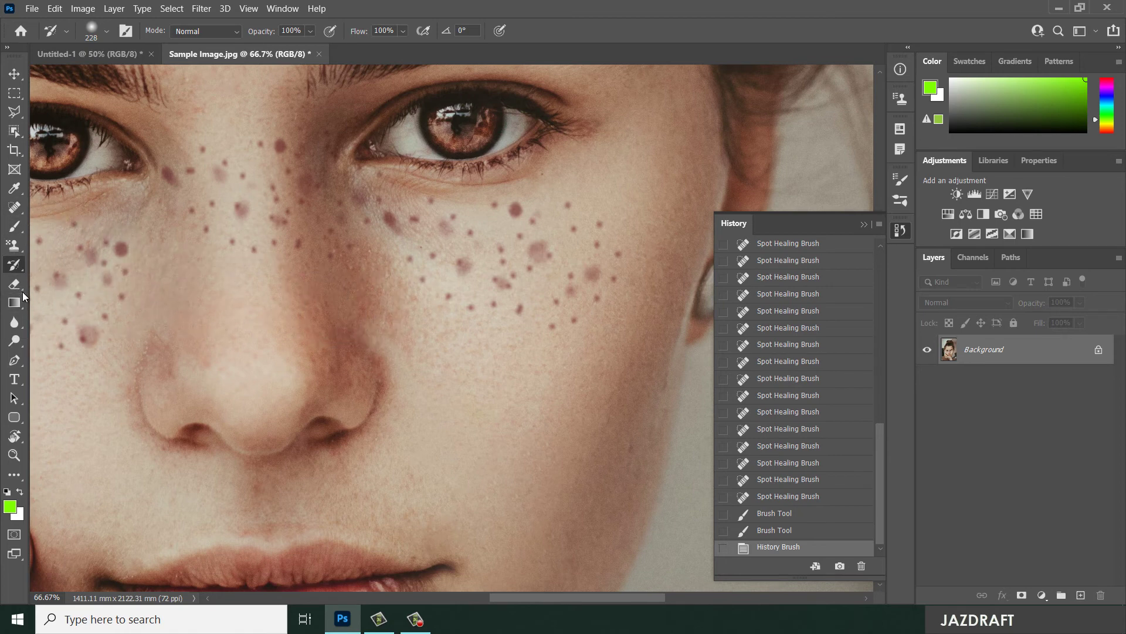
Step: With the Clone Stamp, sample clear cheek skin and clone it over the right-cheek freckles
{"action": "left_click", "coordinate": [16, 245]}
{"action": "left_click", "coordinate": [64, 244]}
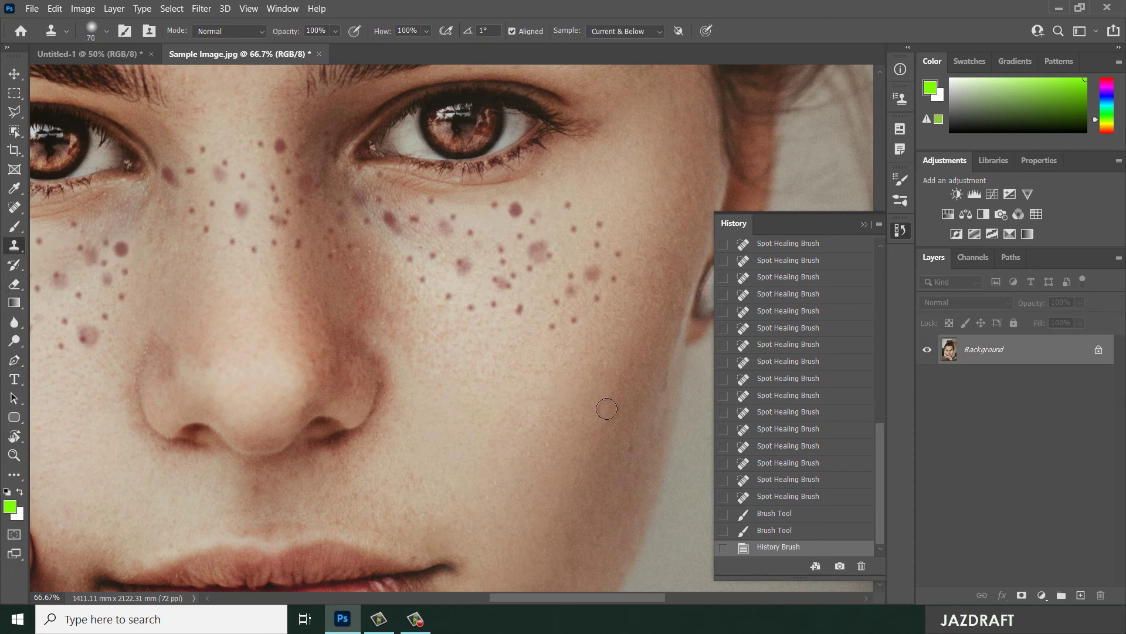
{"action": "left_click", "coordinate": [569, 398], "text": "alt"}
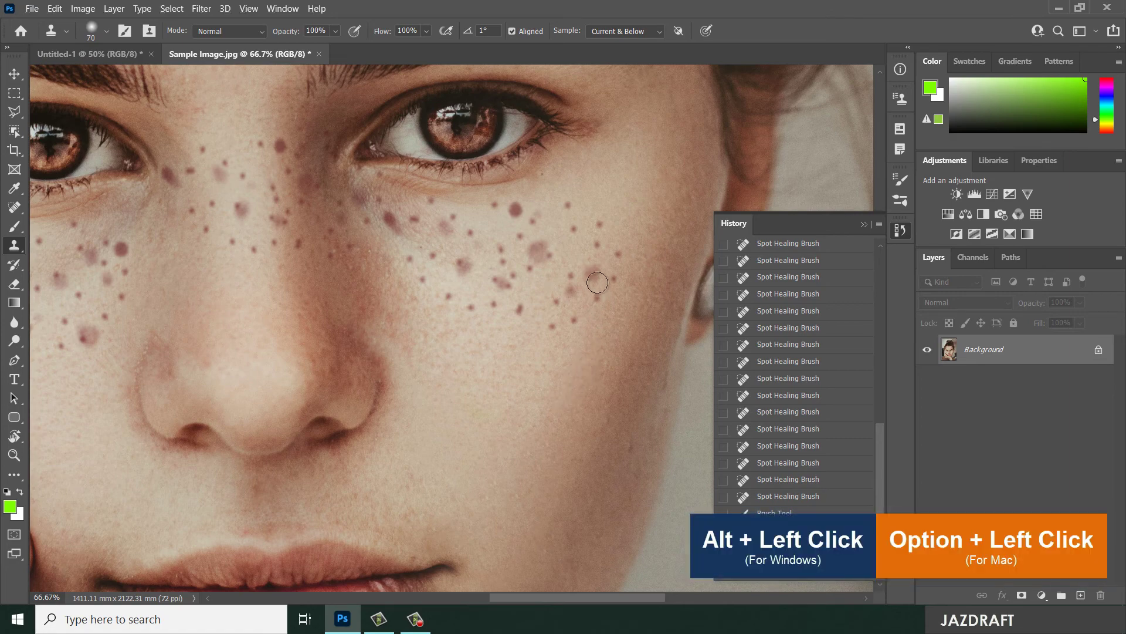
{"action": "mouse_move", "coordinate": [590, 272]}
{"action": "left_mouse_down"}
{"action": "mouse_move", "coordinate": [601, 293]}
{"action": "mouse_move", "coordinate": [601, 244]}
{"action": "mouse_move", "coordinate": [573, 319]}
{"action": "mouse_move", "coordinate": [555, 297]}
{"action": "mouse_move", "coordinate": [566, 269]}
{"action": "left_mouse_up"}
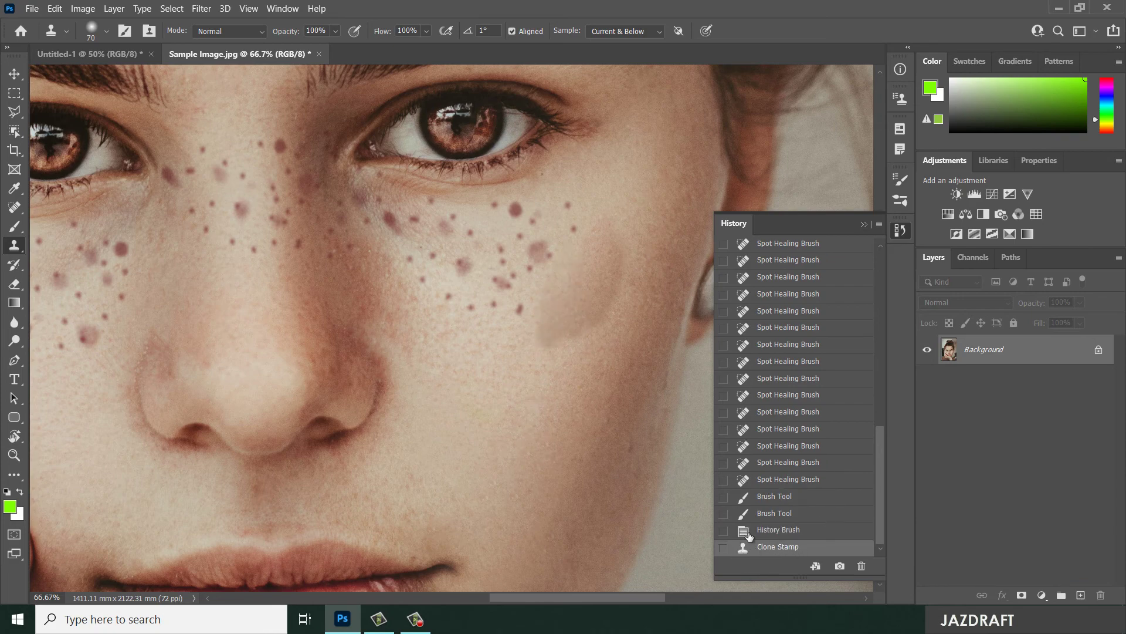
Step: With the History Brush, paint the right-cheek freckles back from the earlier state
{"action": "right_click", "coordinate": [17, 270]}
{"action": "left_click", "coordinate": [65, 262]}
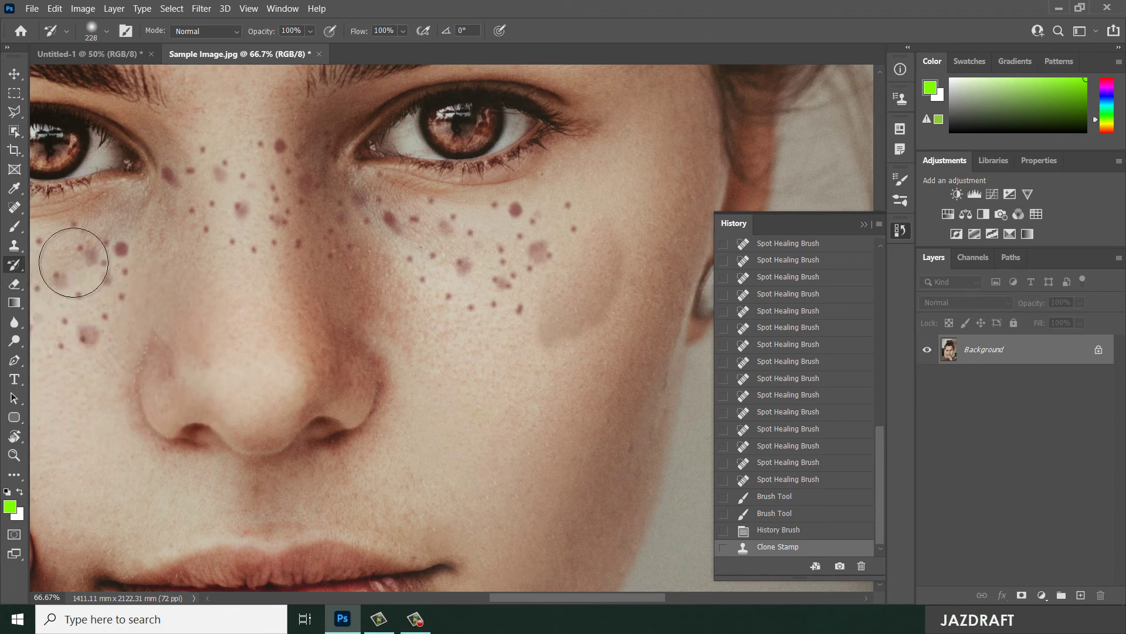
{"action": "mouse_move", "coordinate": [557, 315]}
{"action": "left_mouse_down"}
{"action": "mouse_move", "coordinate": [573, 270]}
{"action": "mouse_move", "coordinate": [621, 252]}
{"action": "mouse_move", "coordinate": [552, 260]}
{"action": "mouse_move", "coordinate": [554, 317]}
{"action": "left_mouse_up"}
{"action": "scroll", "coordinate": [467, 355], "scroll_direction": "down", "scroll_amount": 2}
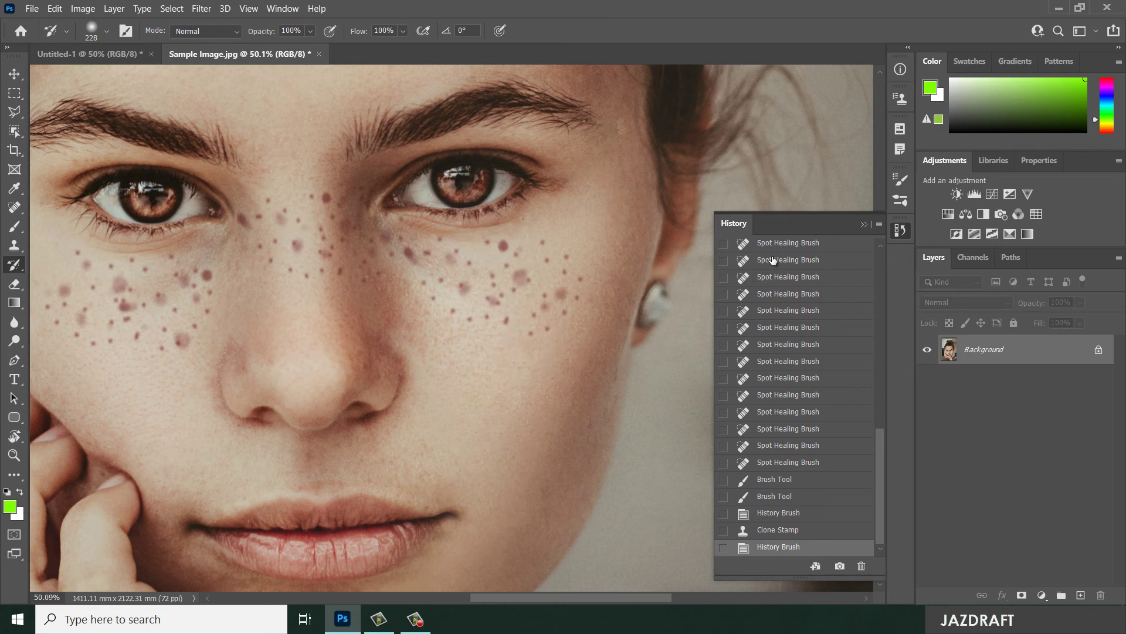
Step: Toggle the History and Brush Settings panels, hiding Brush Settings from the Window menu
{"action": "left_click", "coordinate": [903, 181]}
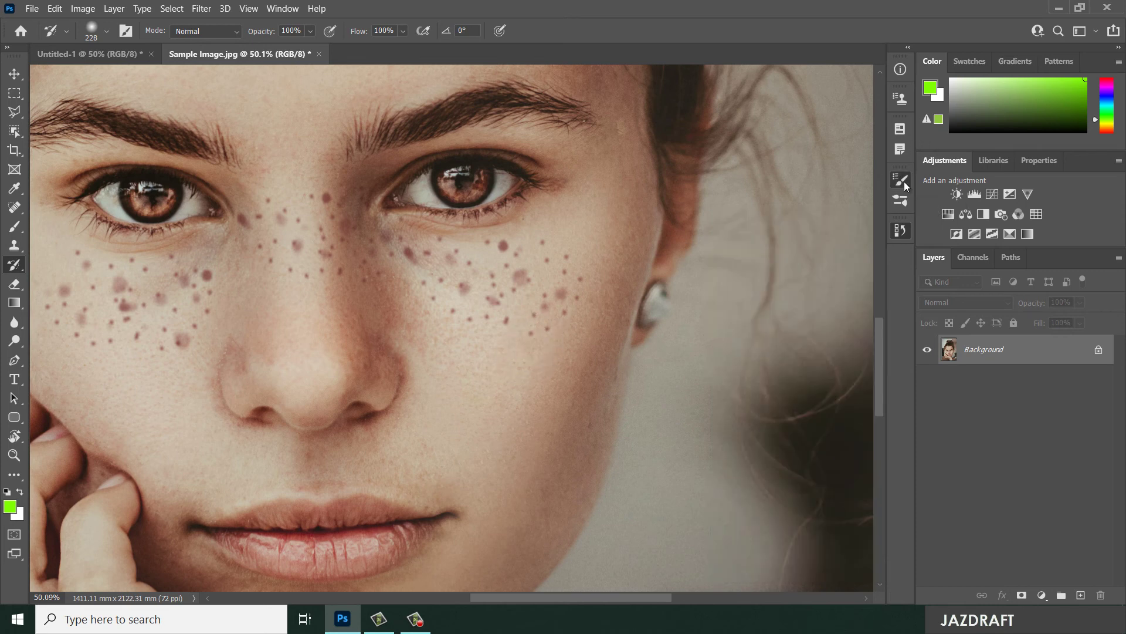
{"action": "left_click", "coordinate": [903, 182]}
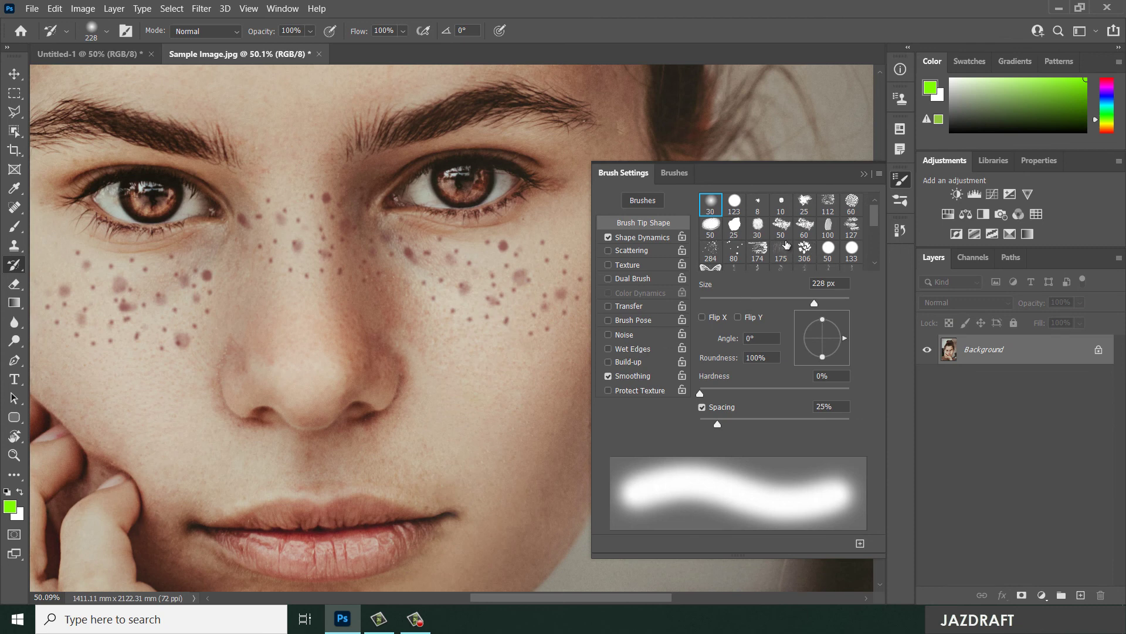
{"action": "left_click", "coordinate": [899, 180]}
{"action": "left_click", "coordinate": [899, 180]}
{"action": "left_click", "coordinate": [283, 8]}
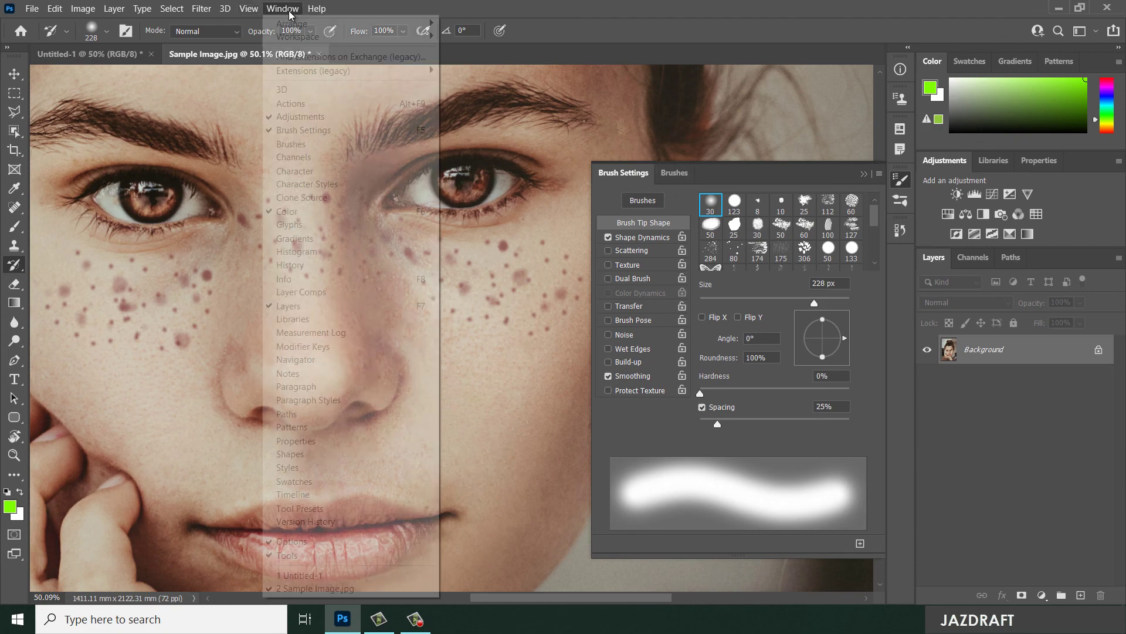
{"action": "left_click", "coordinate": [332, 130]}
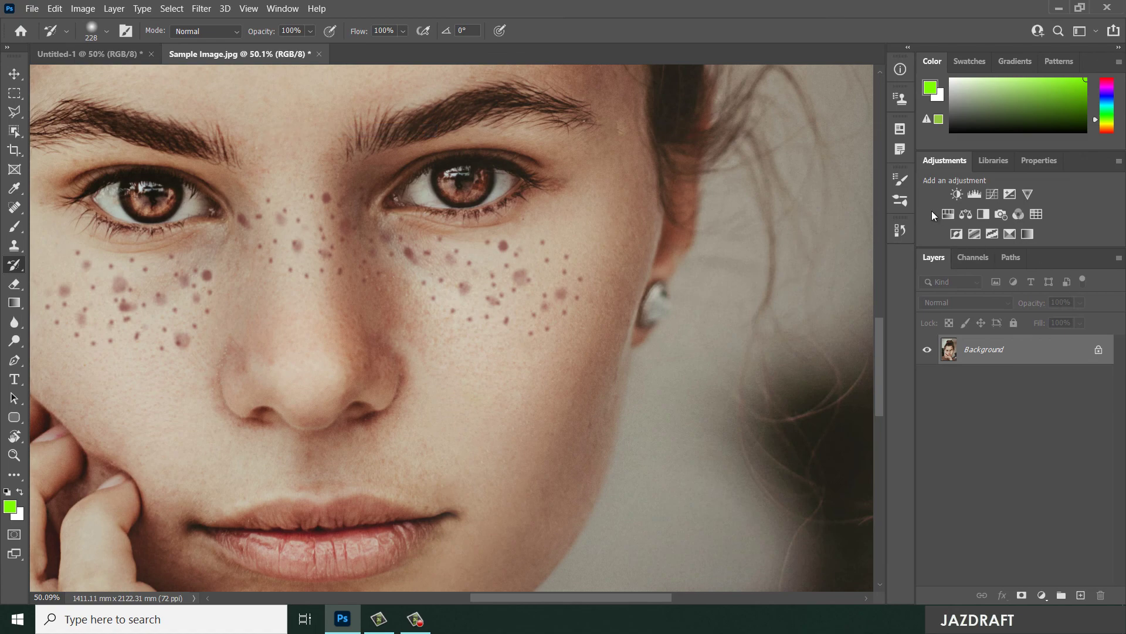
Step: Try the leaf-shaped 306 px brush tip in the brush settings
{"action": "left_click", "coordinate": [900, 202]}
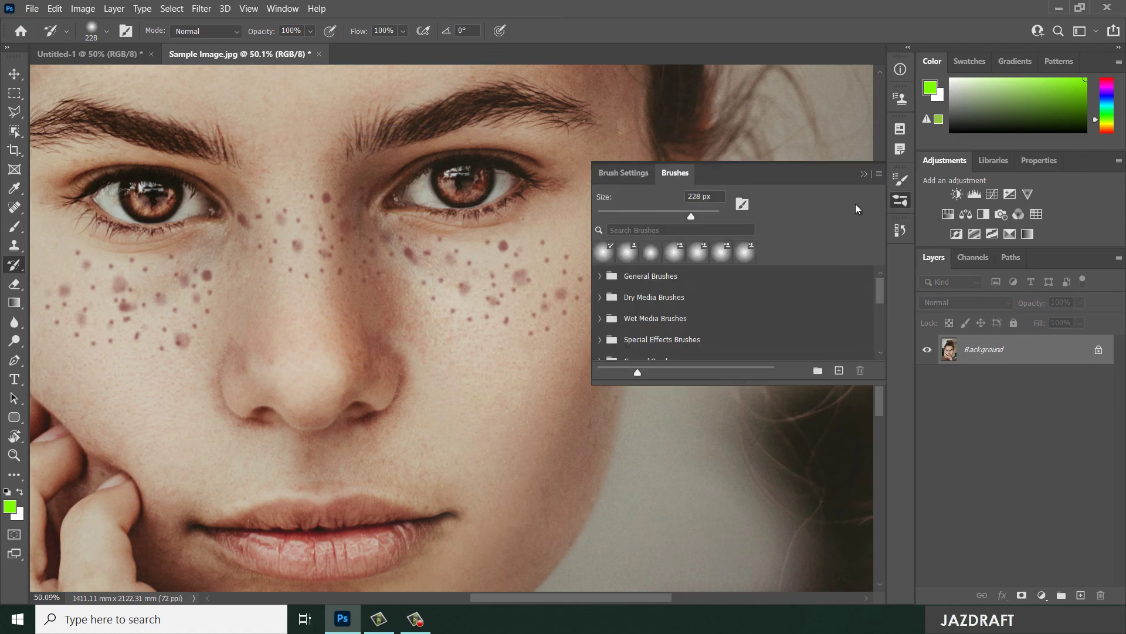
{"action": "left_click", "coordinate": [623, 172]}
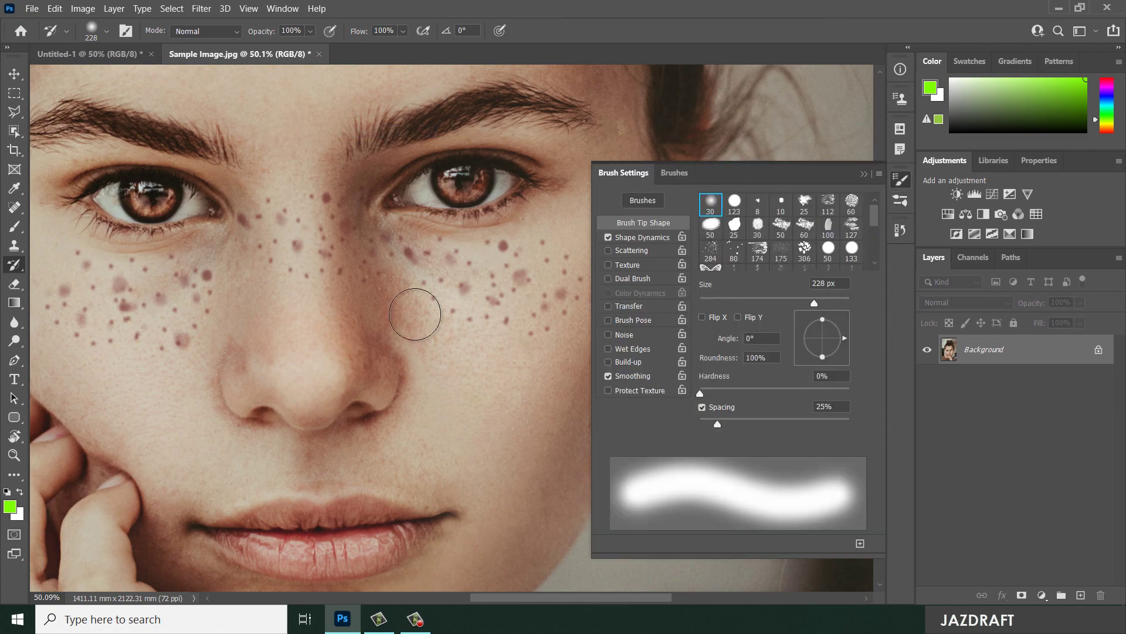
{"action": "left_click", "coordinate": [805, 252]}
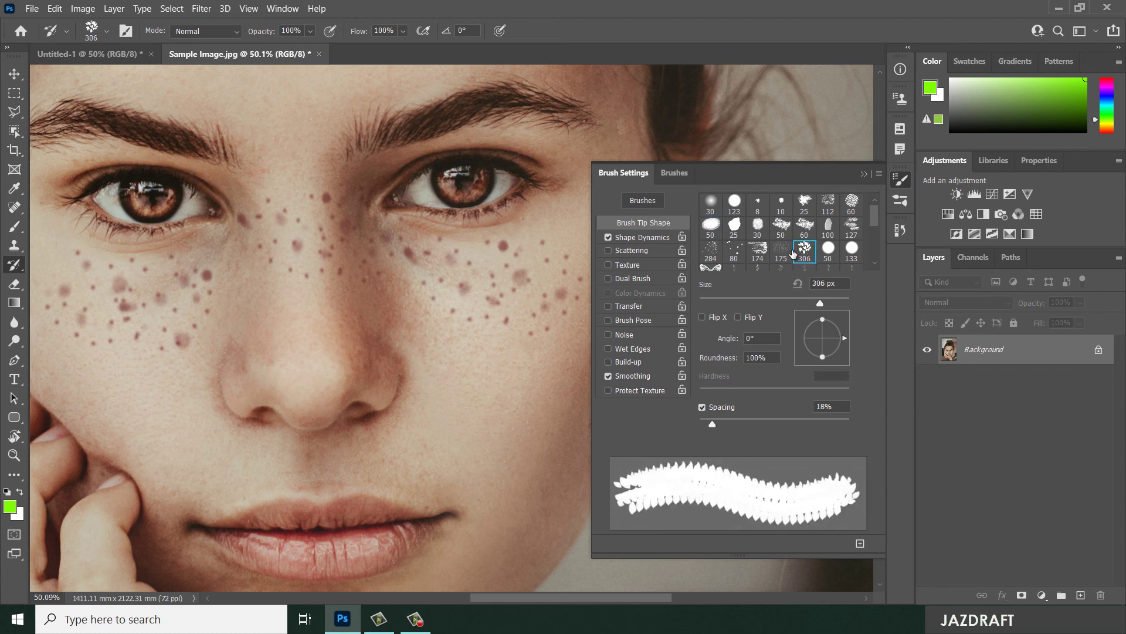
{"action": "left_click", "coordinate": [866, 175]}
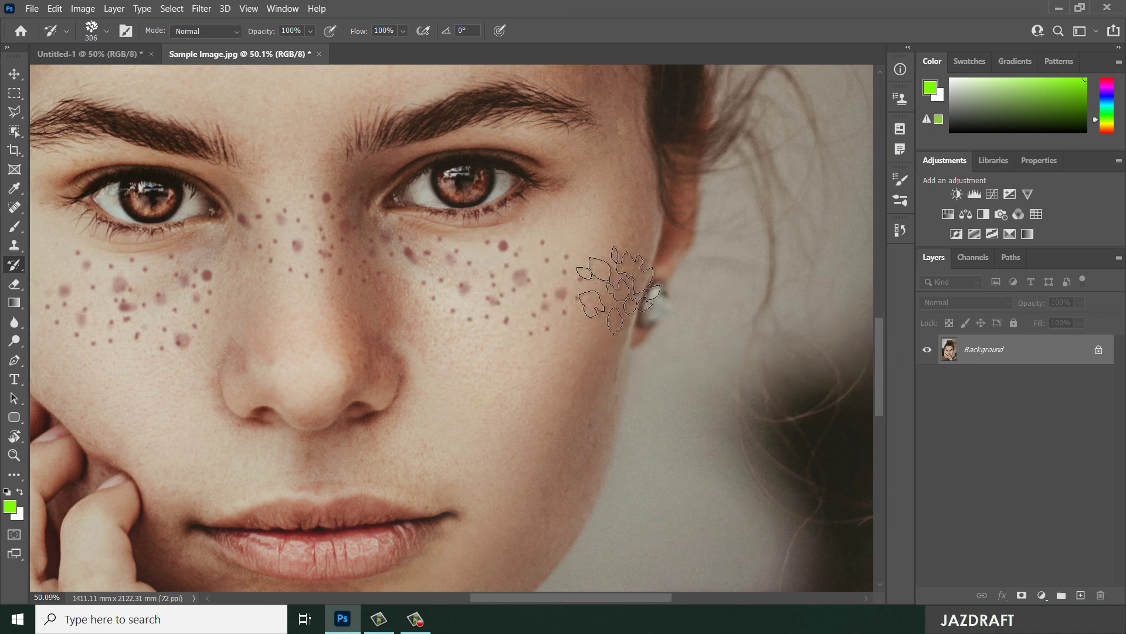
Step: Switch to the hard round 123 px tip and bring the History panel back
{"action": "left_click", "coordinate": [902, 180]}
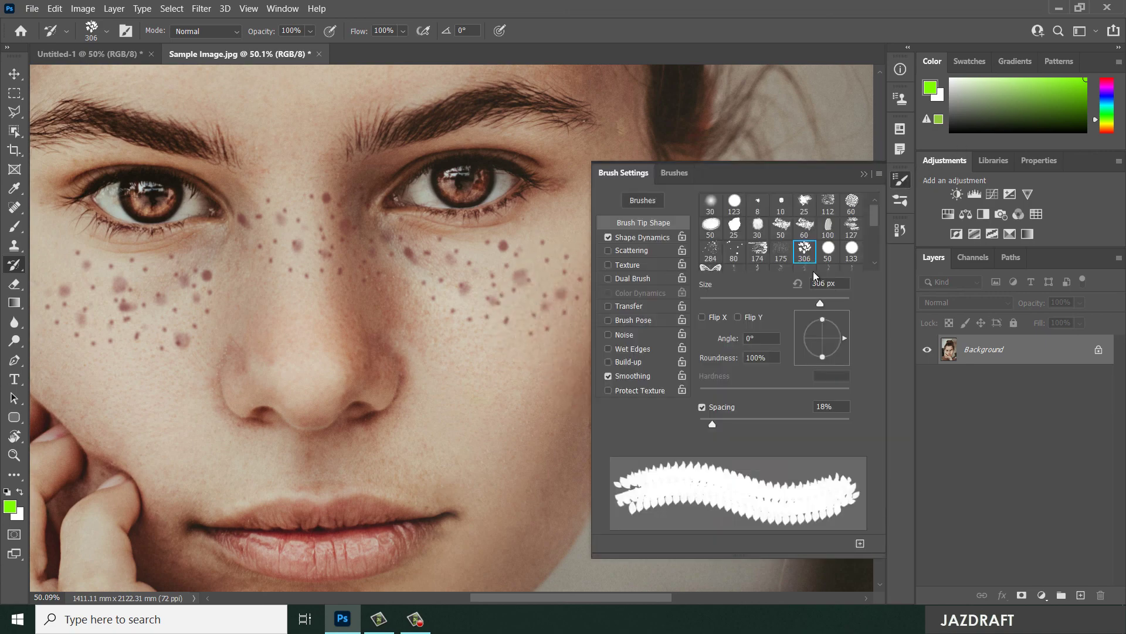
{"action": "left_click", "coordinate": [734, 202]}
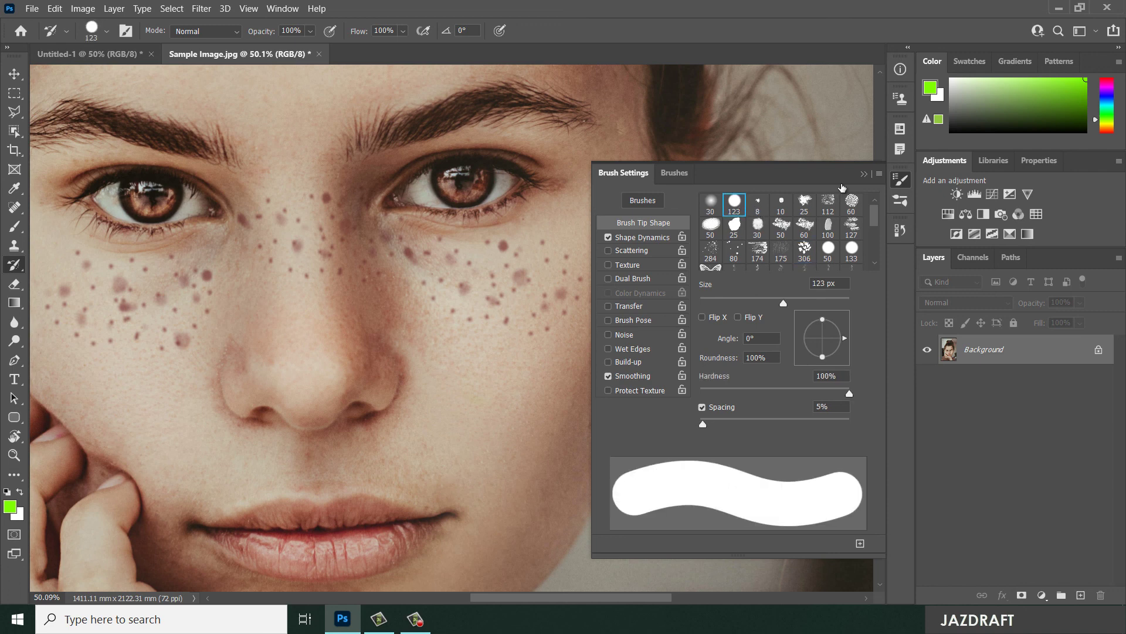
{"action": "left_click", "coordinate": [867, 174]}
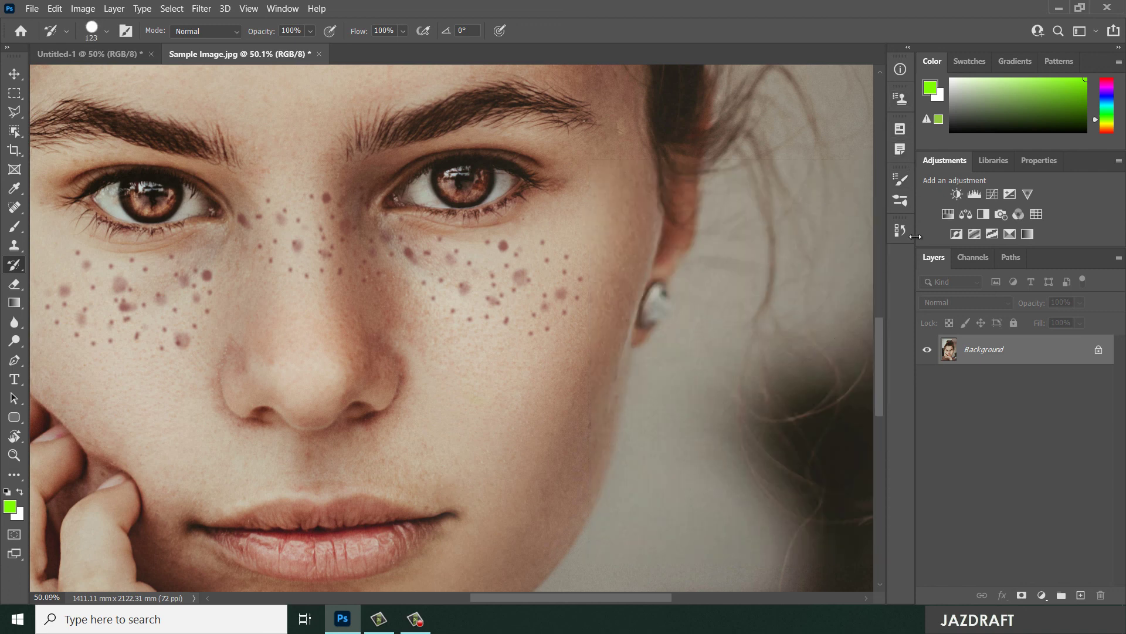
{"action": "left_click", "coordinate": [901, 178]}
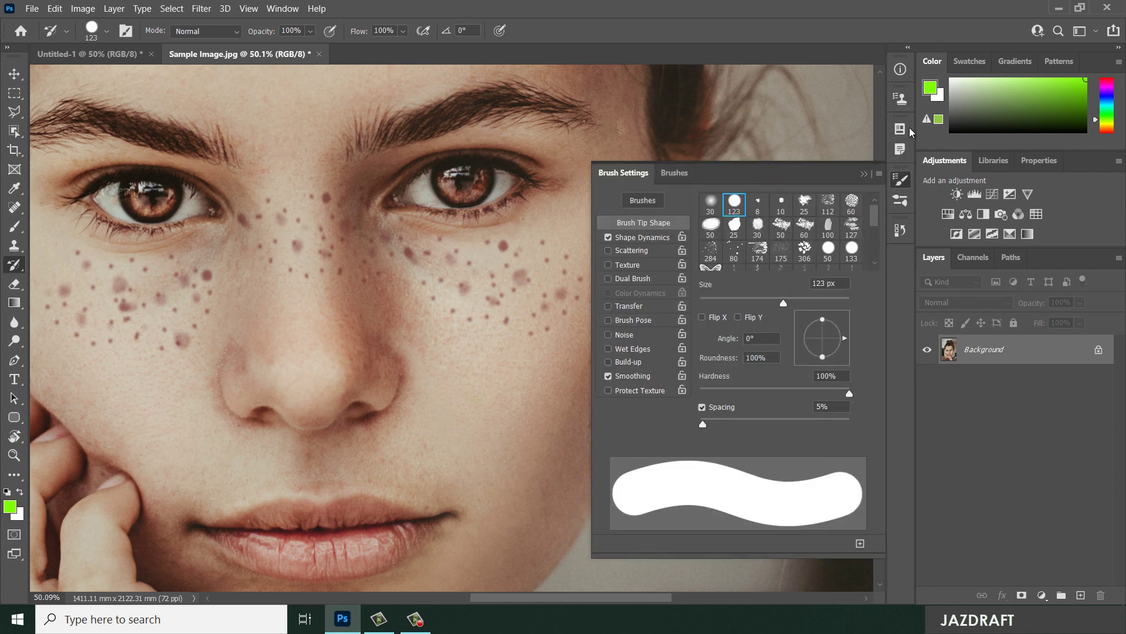
{"action": "left_click", "coordinate": [902, 69]}
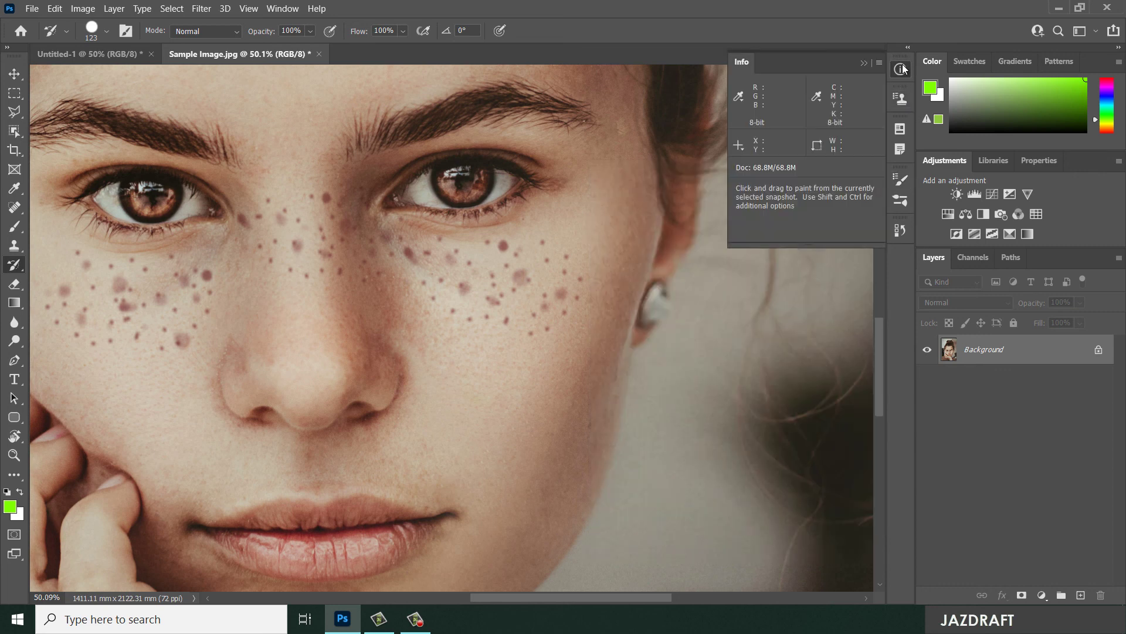
{"action": "left_click", "coordinate": [902, 233]}
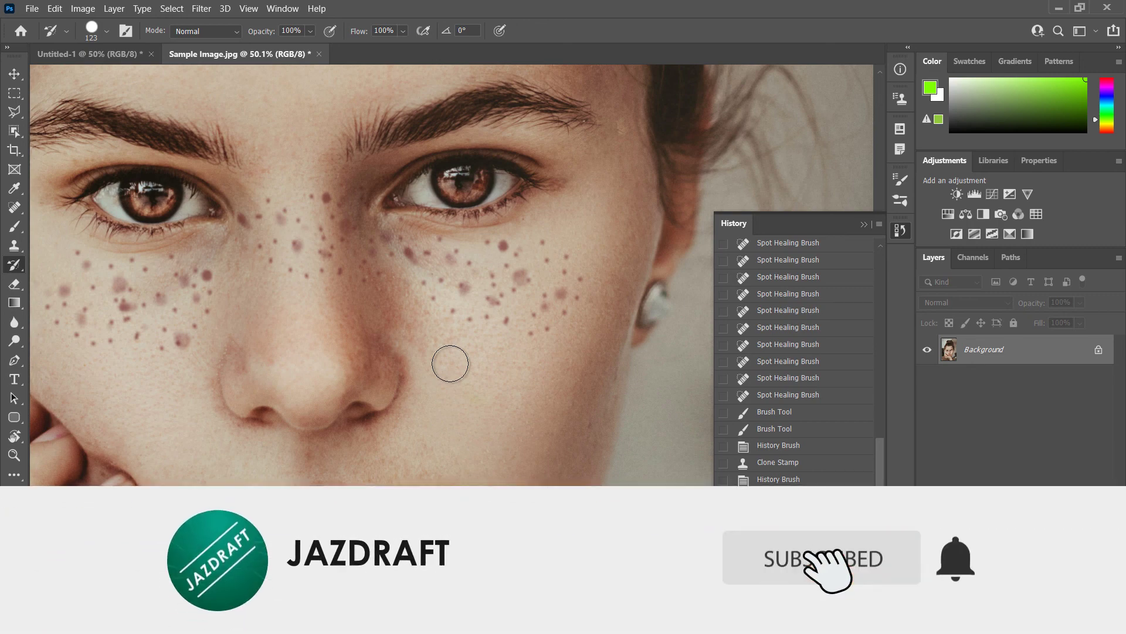
{"action": "scroll", "coordinate": [450, 363], "scroll_direction": "down", "scroll_amount": 1}
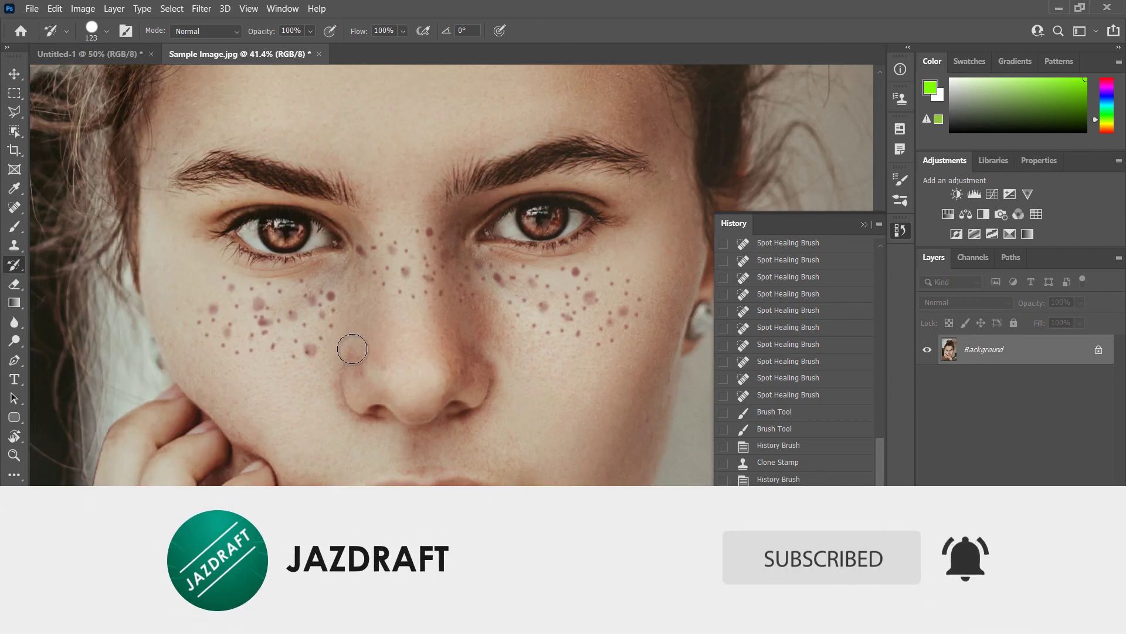